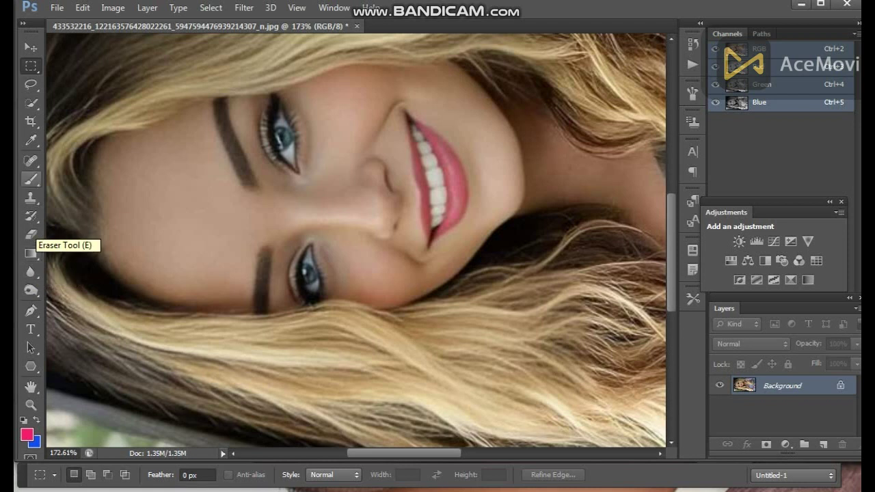
- Activate the Brush tool and reduce its tip size to 5 px
{"action": "scroll", "coordinate": [328, 324], "scroll_direction": "up", "scroll_amount": 2}
{"action": "scroll", "coordinate": [328, 342], "scroll_direction": "up", "scroll_amount": 1}
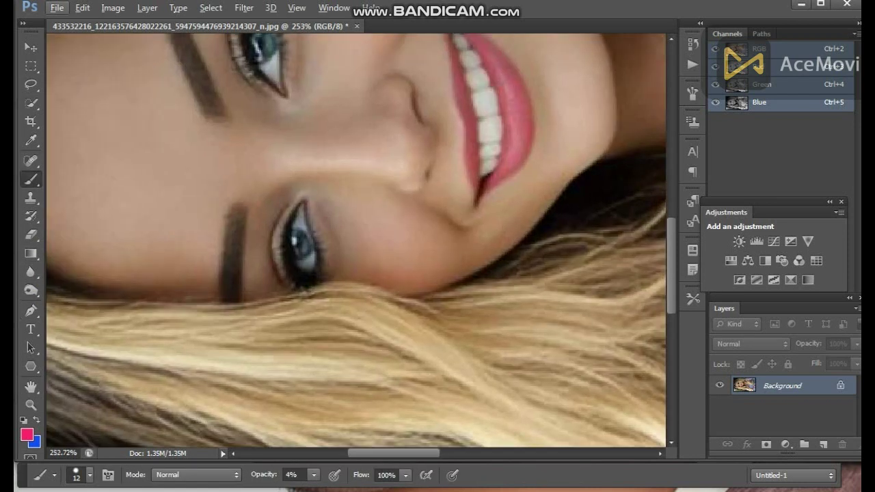
{"action": "right_click", "coordinate": [405, 224]}
{"action": "left_click_drag", "start_coordinate": [426, 259], "coordinate": [421, 259]}
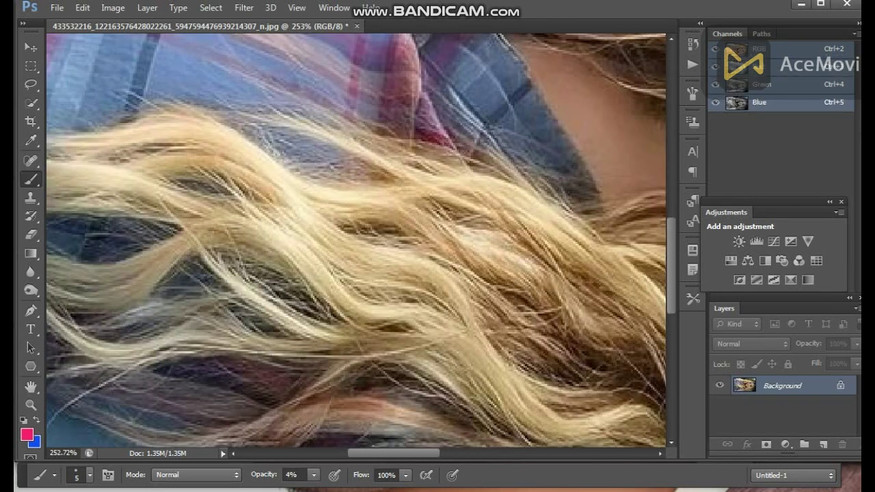
- Paint faint pink contour lines at 4% opacity along both sides of the nose and toward the inner eye corners
{"action": "mouse_move", "coordinate": [342, 438]}
{"action": "left_mouse_down"}
{"action": "mouse_move", "coordinate": [472, 210]}
{"action": "mouse_move", "coordinate": [453, 14]}
{"action": "mouse_move", "coordinate": [301, 167]}
{"action": "mouse_move", "coordinate": [239, 422]}
{"action": "left_mouse_up"}
{"action": "mouse_move", "coordinate": [594, 185]}
{"action": "left_mouse_down"}
{"action": "mouse_move", "coordinate": [372, 321]}
{"action": "mouse_move", "coordinate": [188, 277]}
{"action": "mouse_move", "coordinate": [76, 293]}
{"action": "left_mouse_up"}
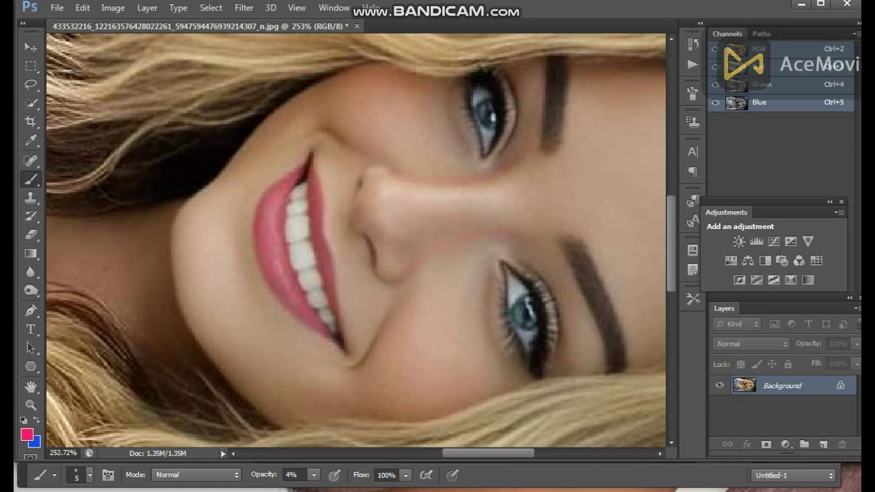
{"action": "scroll", "coordinate": [434, 294], "scroll_direction": "down", "scroll_amount": 5}
{"action": "scroll", "coordinate": [434, 294], "scroll_direction": "up", "scroll_amount": 4}
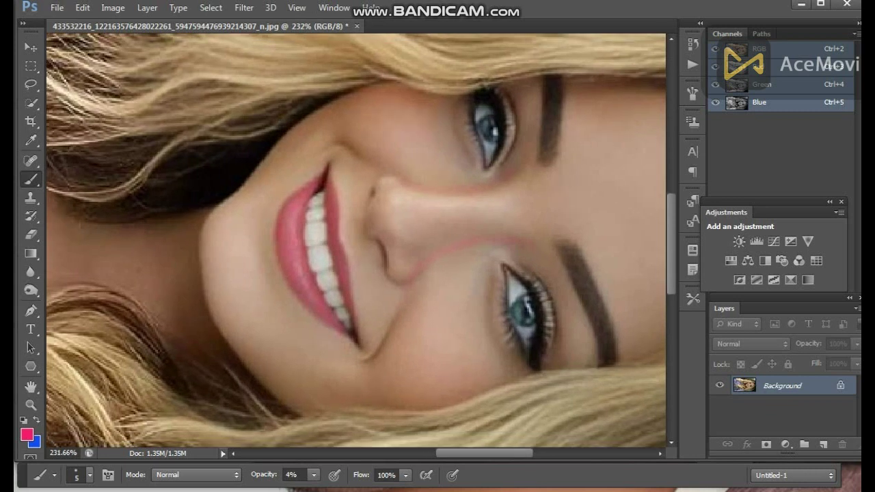
{"action": "left_click_drag", "start_coordinate": [355, 305], "coordinate": [330, 266]}
{"action": "scroll", "coordinate": [359, 294], "scroll_direction": "up", "scroll_amount": 2}
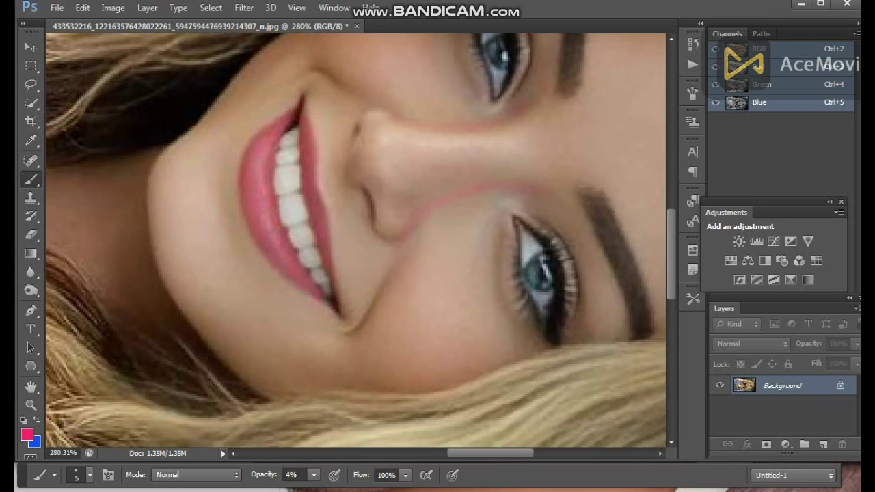
{"action": "right_click", "coordinate": [596, 226]}
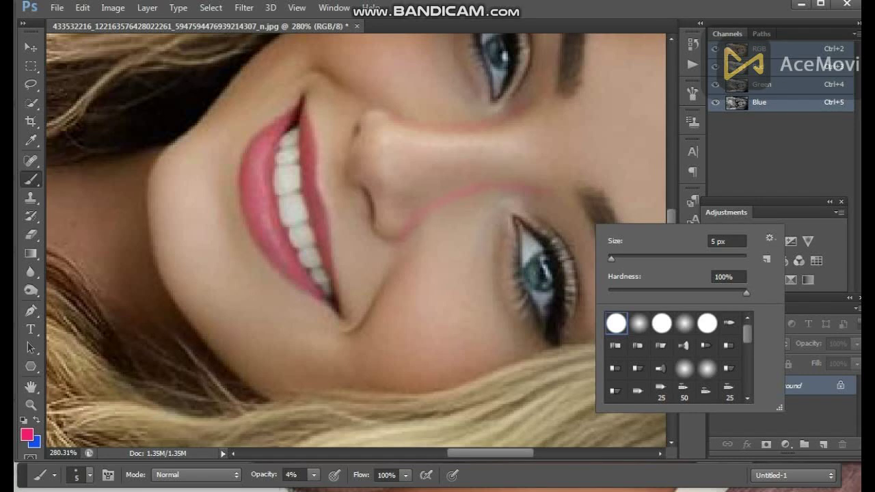
{"action": "key", "text": "Return"}
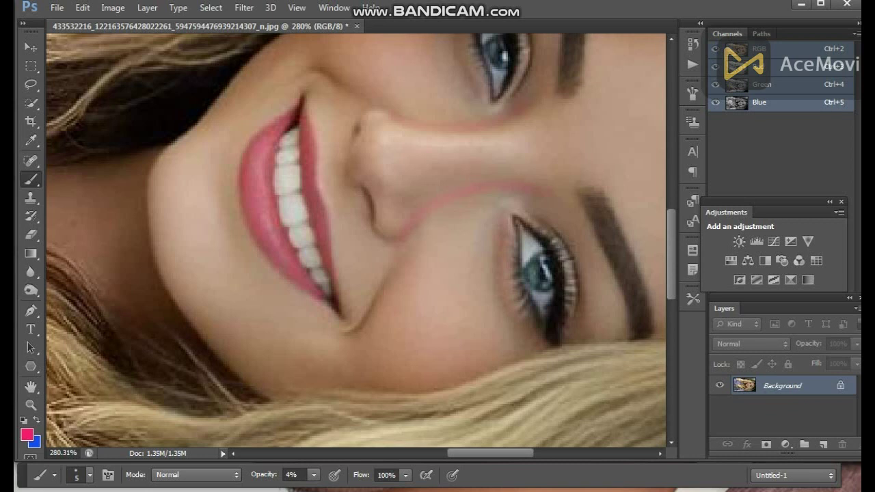
- Examine the pink contouring around the nose in different image orientations and at several magnifications
{"action": "scroll", "coordinate": [526, 318], "scroll_direction": "down", "scroll_amount": 4}
{"action": "key", "text": "ctrl+alt+z"}
{"action": "key", "text": "ctrl+alt+z"}
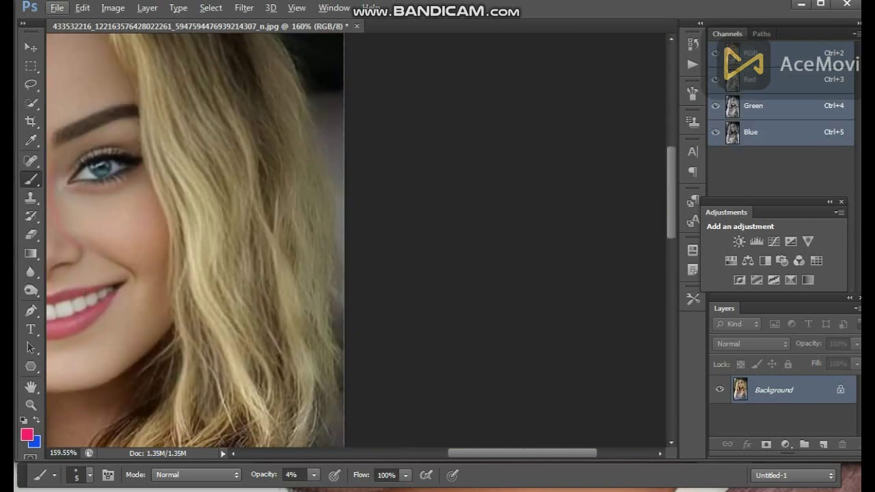
{"action": "left_click_drag", "start_coordinate": [184, 273], "coordinate": [530, 225]}
{"action": "scroll", "coordinate": [417, 263], "scroll_direction": "up", "scroll_amount": 2}
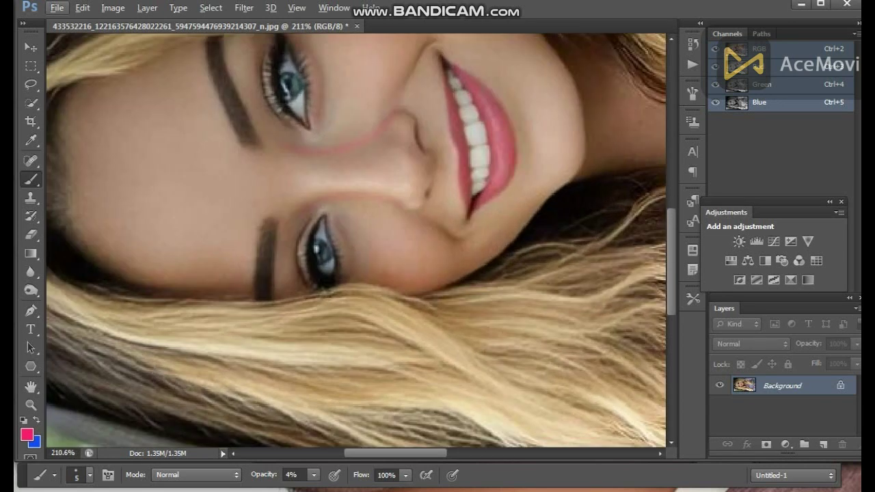
{"action": "key", "text": "alt"}
{"action": "scroll", "coordinate": [355, 239], "scroll_direction": "down", "scroll_amount": 4}
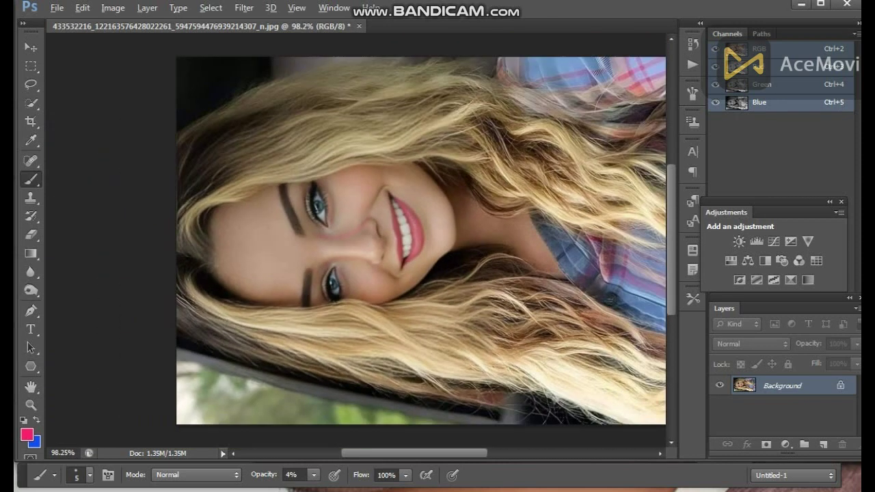
{"action": "scroll", "coordinate": [356, 239], "scroll_direction": "up", "scroll_amount": 2}
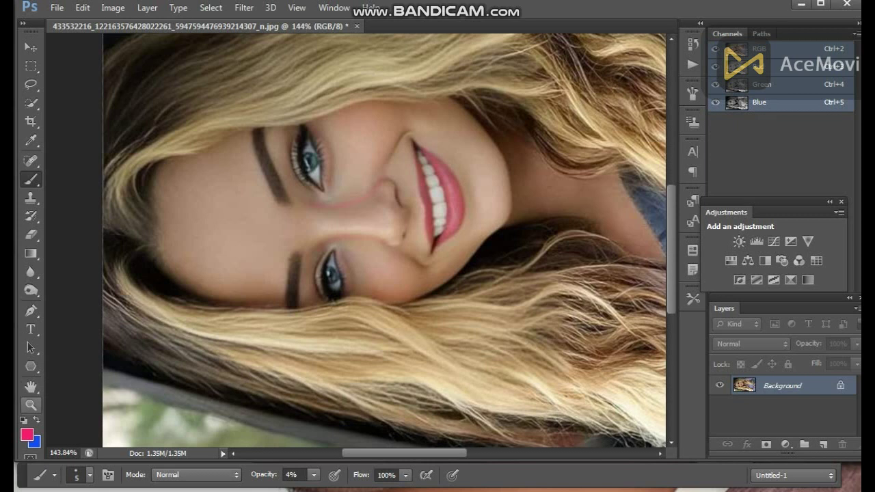
- Sample the light brown skin tone from the face as the foreground color
{"action": "left_click", "coordinate": [26, 434]}
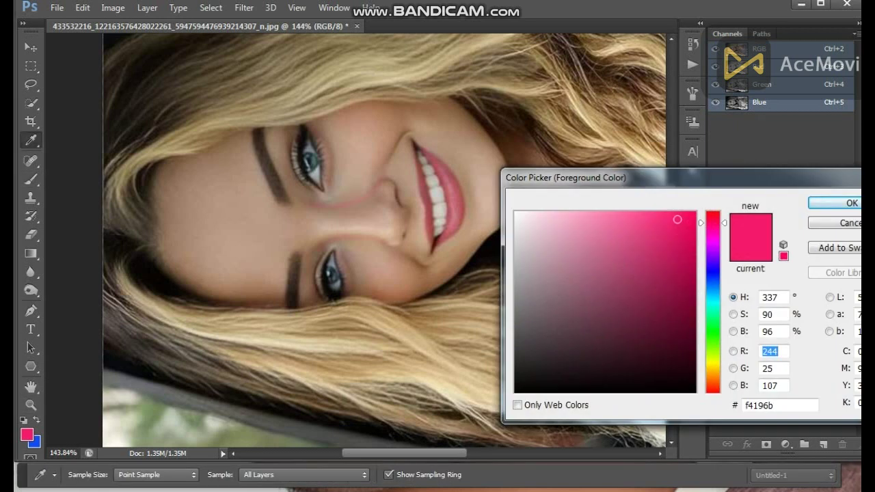
{"action": "left_click", "coordinate": [308, 225]}
{"action": "left_click", "coordinate": [835, 203]}
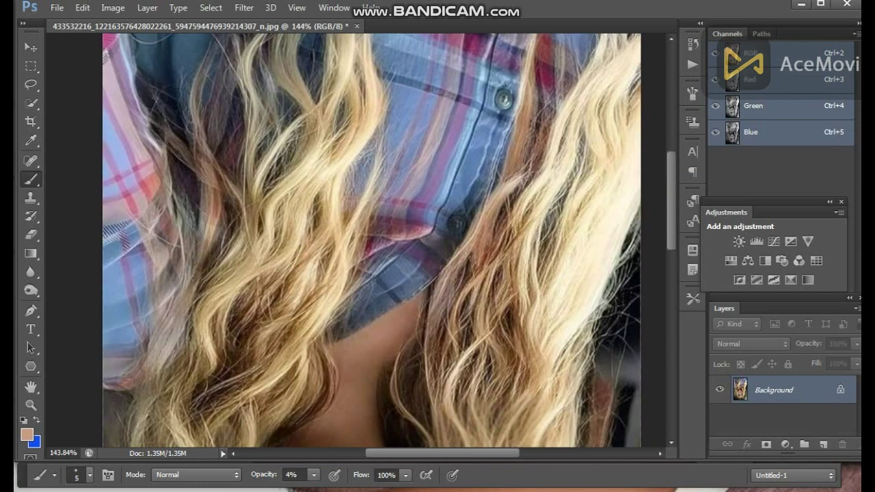
- Set the brush size to 12 px for blending around the nose
{"action": "left_click_drag", "start_coordinate": [356, 404], "coordinate": [419, 70]}
{"action": "scroll", "coordinate": [400, 303], "scroll_direction": "up", "scroll_amount": 6}
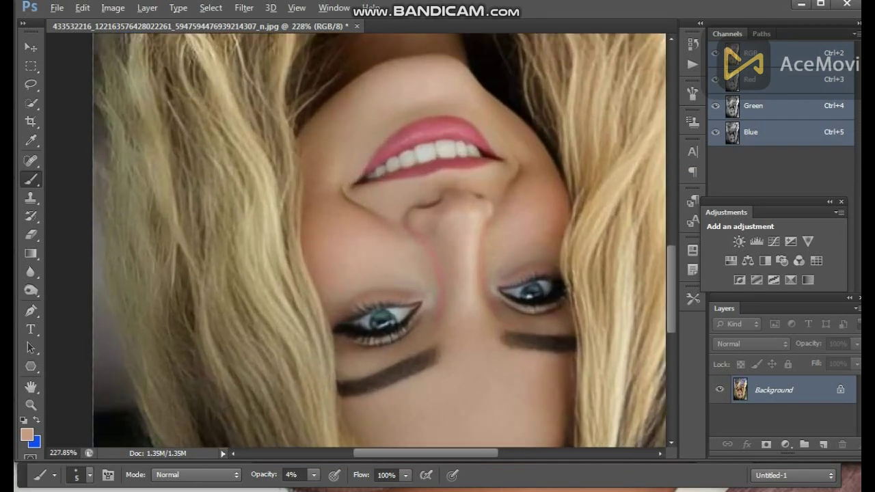
{"action": "right_click", "coordinate": [528, 214]}
{"action": "left_click", "coordinate": [549, 247]}
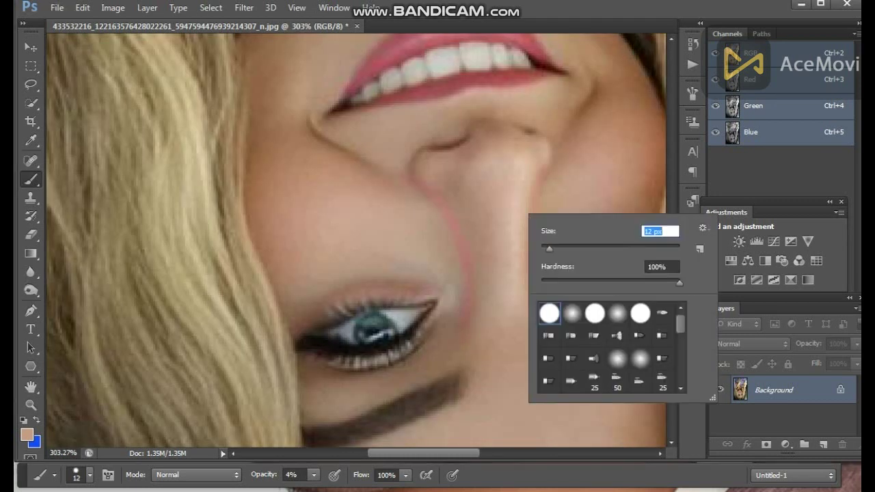
{"action": "key", "text": "Return"}
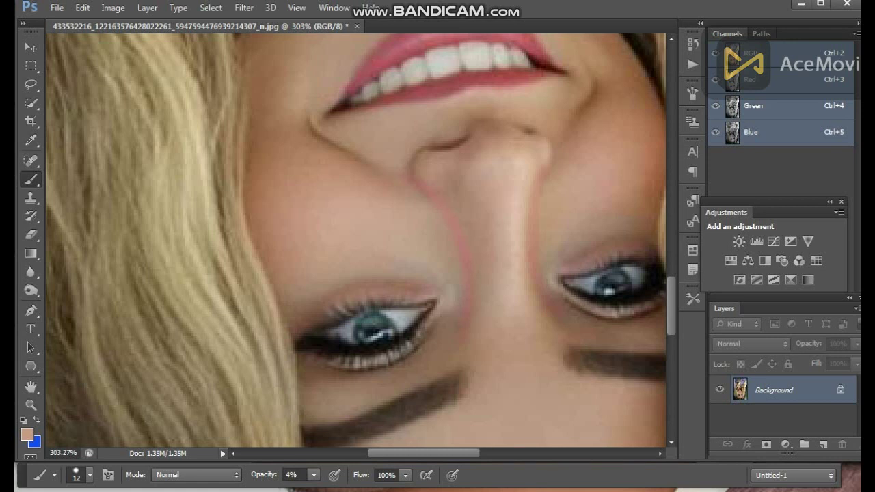
- Raise the brush opacity to 14% and paint skin tone over the pink lines beside the nose and inner eye corners
{"action": "scroll", "coordinate": [506, 267], "scroll_direction": "down", "scroll_amount": 1}
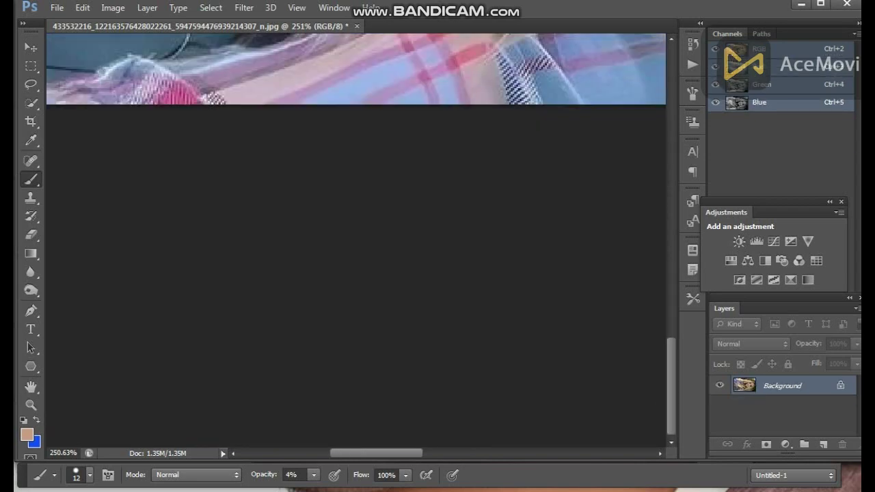
{"action": "scroll", "coordinate": [356, 240], "scroll_direction": "up", "scroll_amount": 8}
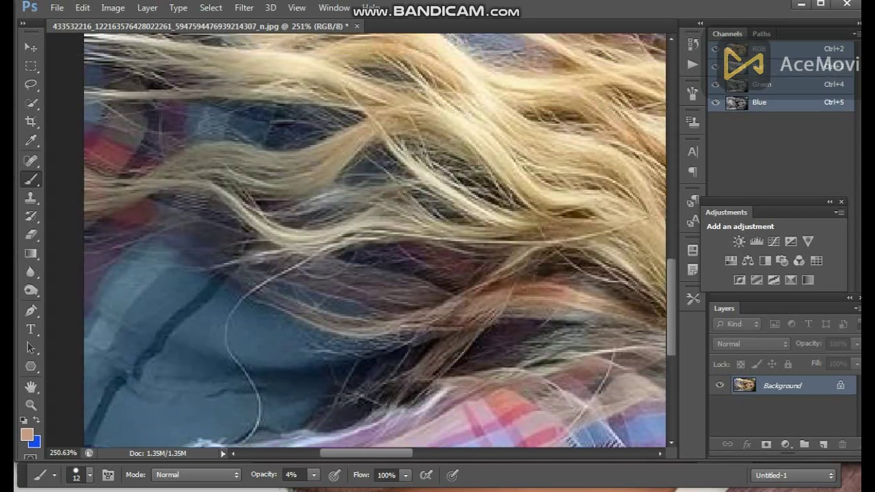
{"action": "scroll", "coordinate": [355, 240], "scroll_direction": "right", "scroll_amount": 3}
{"action": "scroll", "coordinate": [356, 240], "scroll_direction": "right", "scroll_amount": 8}
{"action": "scroll", "coordinate": [355, 240], "scroll_direction": "up", "scroll_amount": 2}
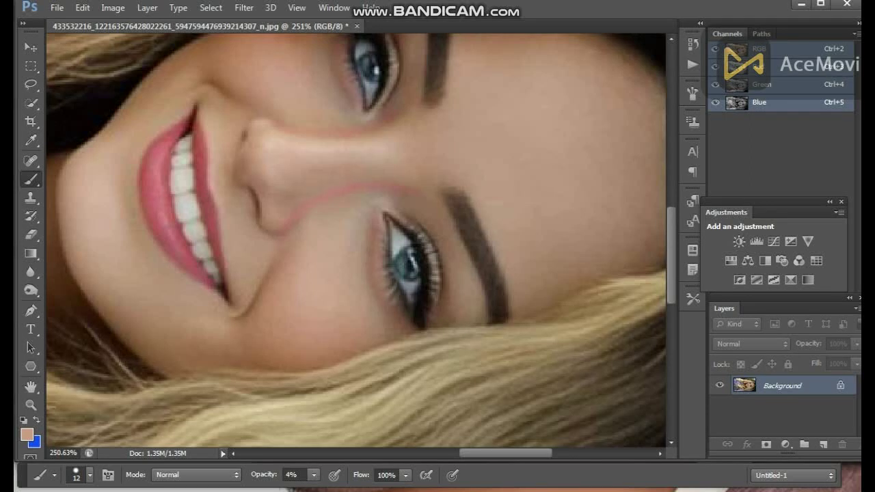
{"action": "left_click", "coordinate": [293, 474]}
{"action": "left_click", "coordinate": [314, 475]}
{"action": "left_click_drag", "start_coordinate": [313, 489], "coordinate": [321, 489]}
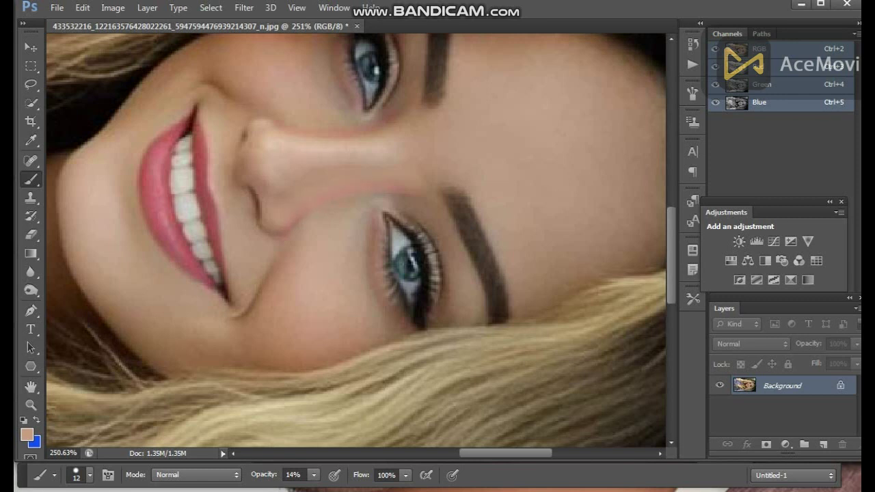
{"action": "left_click_drag", "start_coordinate": [355, 218], "coordinate": [382, 261]}
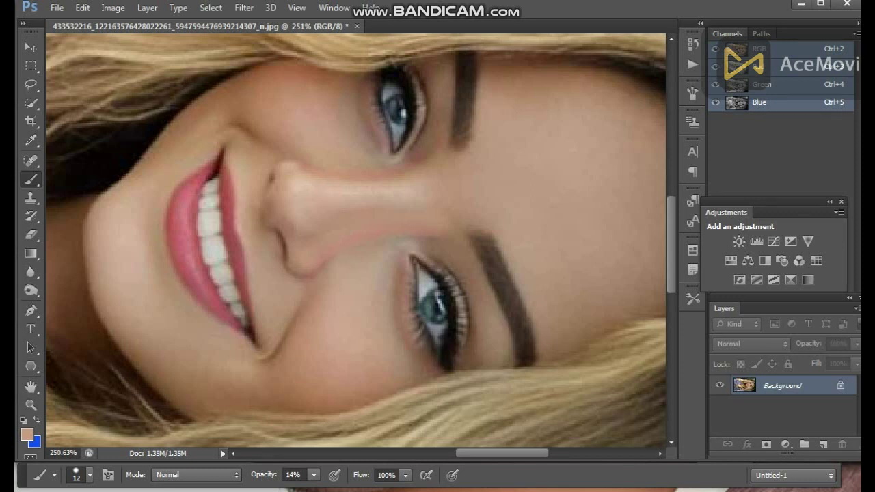
{"action": "left_click", "coordinate": [430, 151]}
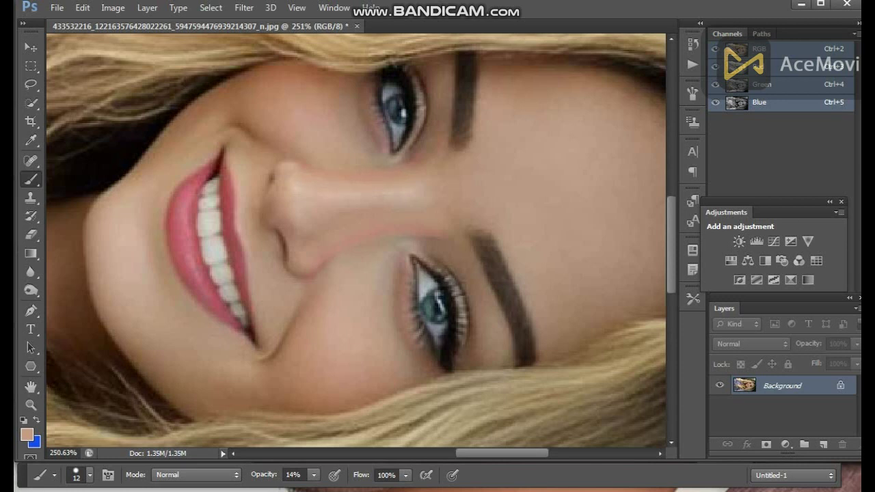
{"action": "left_click", "coordinate": [430, 138]}
- Reduce the brush size to 9 px and continue blending skin tone around the nose bridge
{"action": "right_click", "coordinate": [439, 220]}
{"action": "left_click_drag", "start_coordinate": [461, 254], "coordinate": [458, 254]}
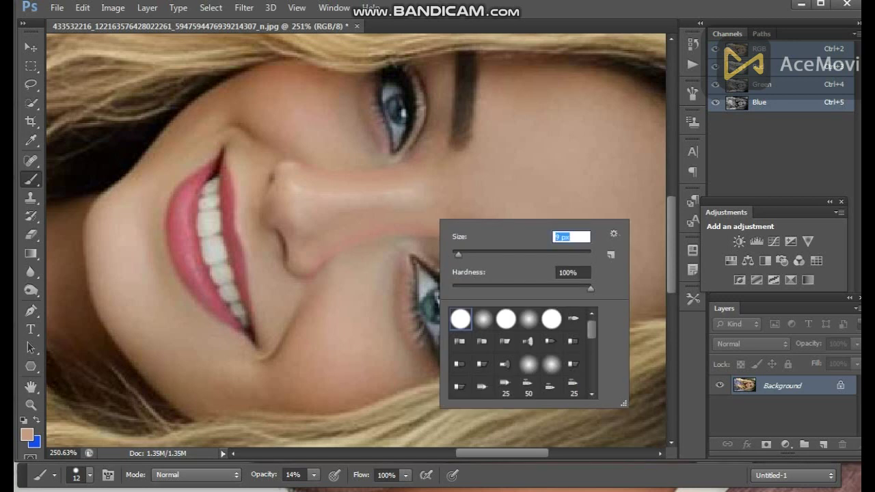
{"action": "key", "text": "Return"}
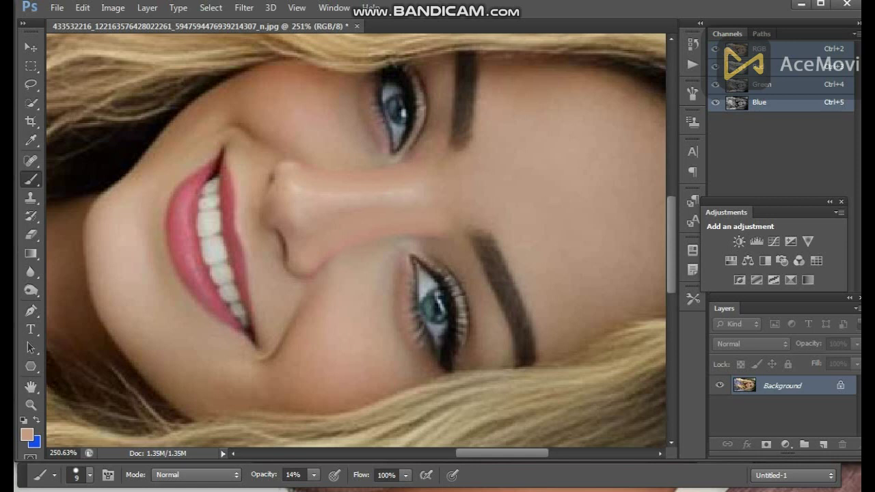
- Set the foreground color to the near-white fbf8f6
{"action": "scroll", "coordinate": [424, 247], "scroll_direction": "down", "scroll_amount": 5}
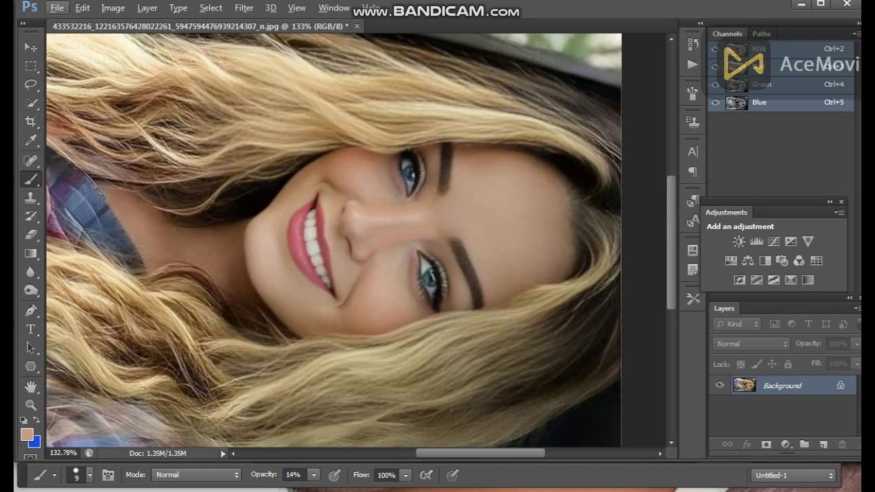
{"action": "left_click", "coordinate": [27, 434]}
{"action": "left_click", "coordinate": [518, 213]}
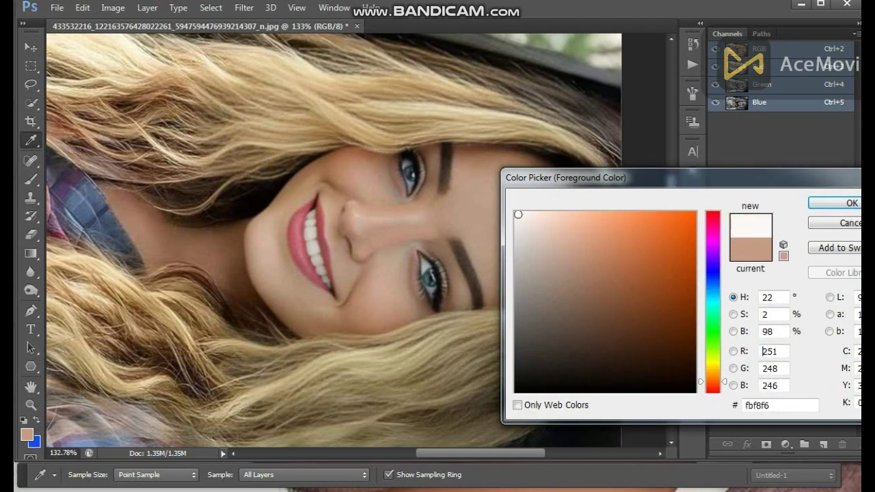
{"action": "left_click", "coordinate": [849, 204]}
- Try a near-white highlight stroke along the nose bridge, and undo it
{"action": "key", "text": "b"}
{"action": "scroll", "coordinate": [405, 238], "scroll_direction": "up", "scroll_amount": 3}
{"action": "left_click_drag", "start_coordinate": [429, 210], "coordinate": [376, 209]}
{"action": "key", "text": "ctrl+z"}
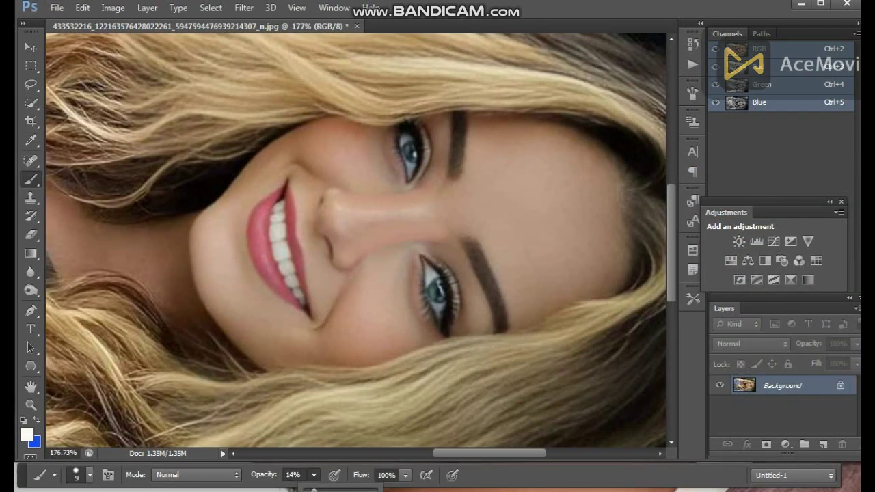
- Set the brush to 5% opacity and 14 px, and paint a soft near-white highlight along the nose bridge
{"action": "left_click_drag", "start_coordinate": [313, 489], "coordinate": [307, 489]}
{"action": "right_click", "coordinate": [395, 213]}
{"action": "left_click_drag", "start_coordinate": [413, 249], "coordinate": [418, 250]}
{"action": "key", "text": "Return"}
{"action": "left_click", "coordinate": [417, 202]}
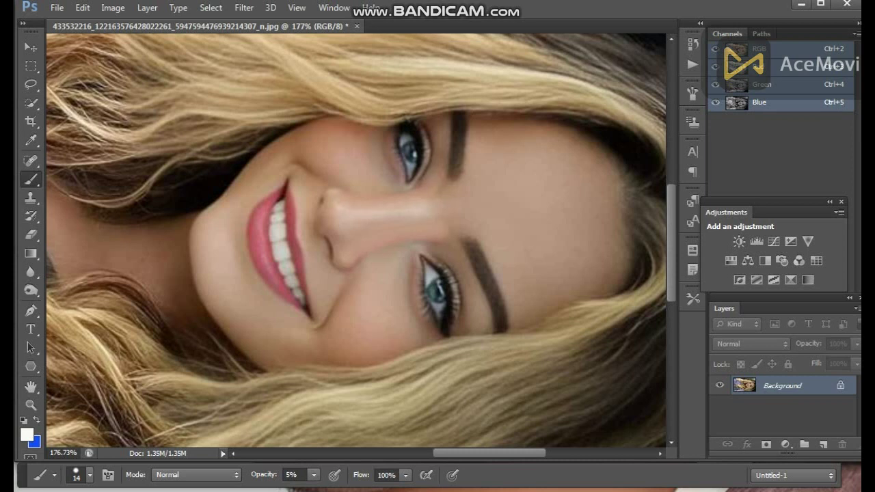
- Return the portrait to its upright orientation and check the nose highlight up close
{"action": "scroll", "coordinate": [366, 256], "scroll_direction": "down", "scroll_amount": 3}
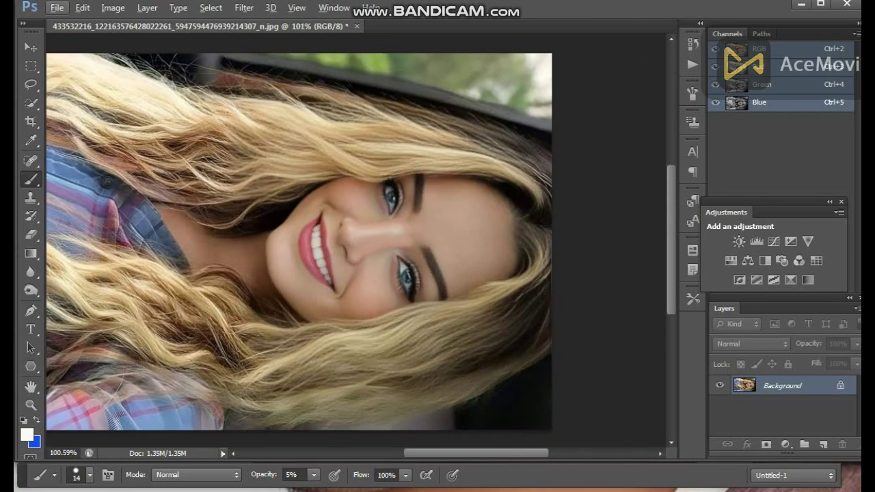
{"action": "key", "text": "alt+l"}
{"action": "key", "text": "Escape"}
{"action": "key", "text": "ctrl+z"}
{"action": "scroll", "coordinate": [267, 273], "scroll_direction": "up", "scroll_amount": 5, "text": "alt"}
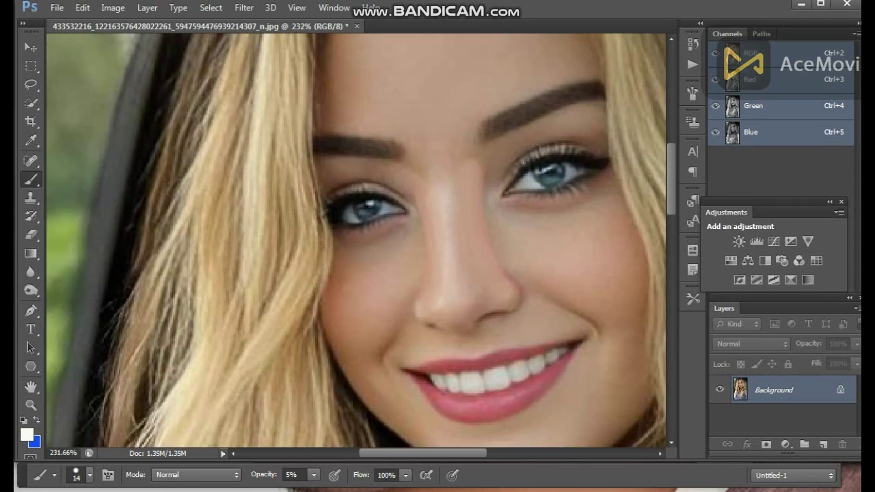
{"action": "key", "text": "l"}
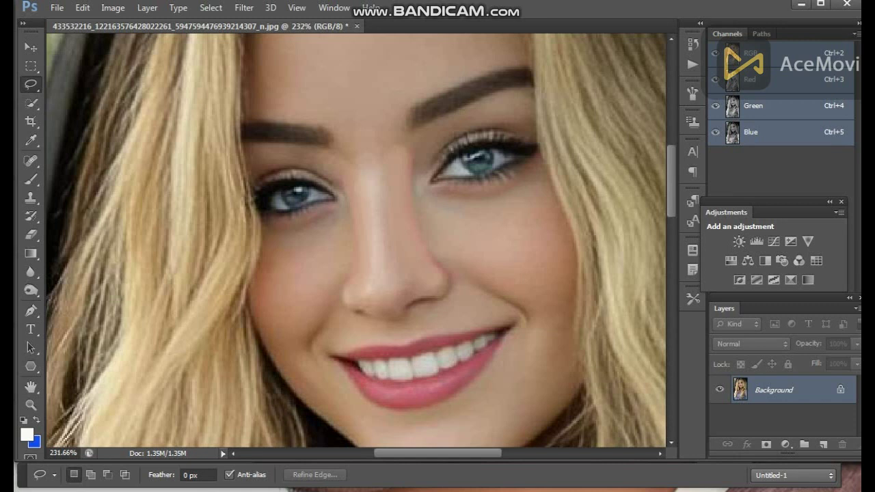
{"action": "left_click", "coordinate": [147, 8]}
{"action": "key", "text": "Escape"}
- Switch to the Clone Stamp tool and inspect the retouched nose against the whole portrait
{"action": "left_click", "coordinate": [30, 197]}
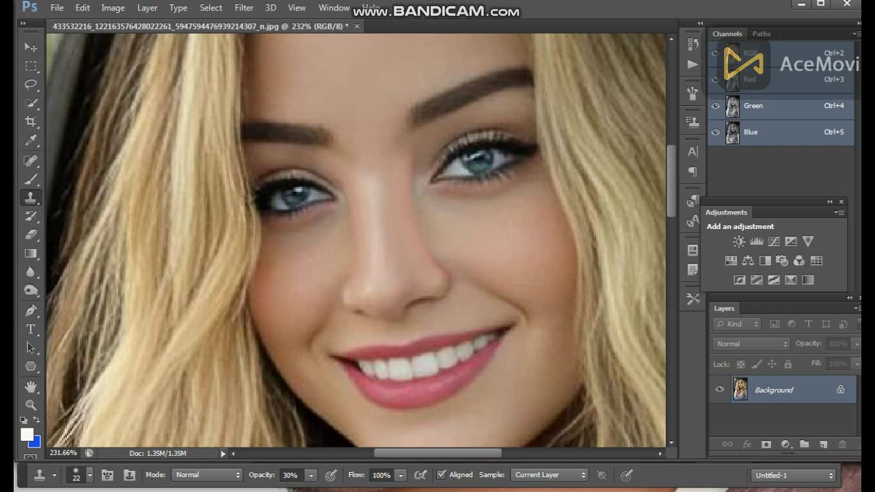
{"action": "scroll", "coordinate": [350, 122], "scroll_direction": "down", "scroll_amount": 5}
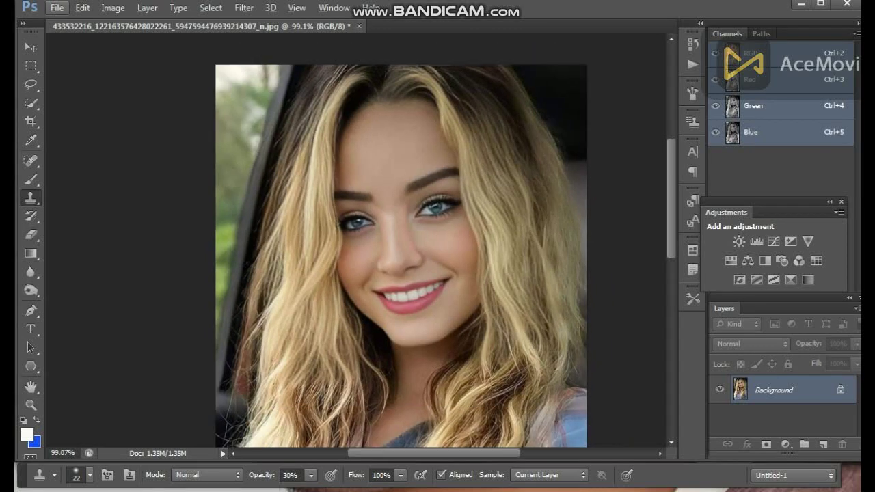
{"action": "scroll", "coordinate": [375, 264], "scroll_direction": "up", "scroll_amount": 5}
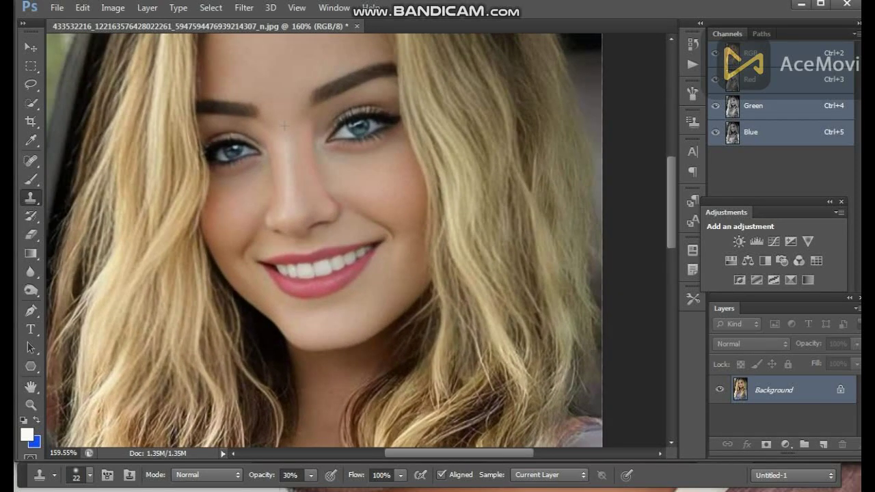
{"action": "scroll", "coordinate": [322, 239], "scroll_direction": "down", "scroll_amount": 3}
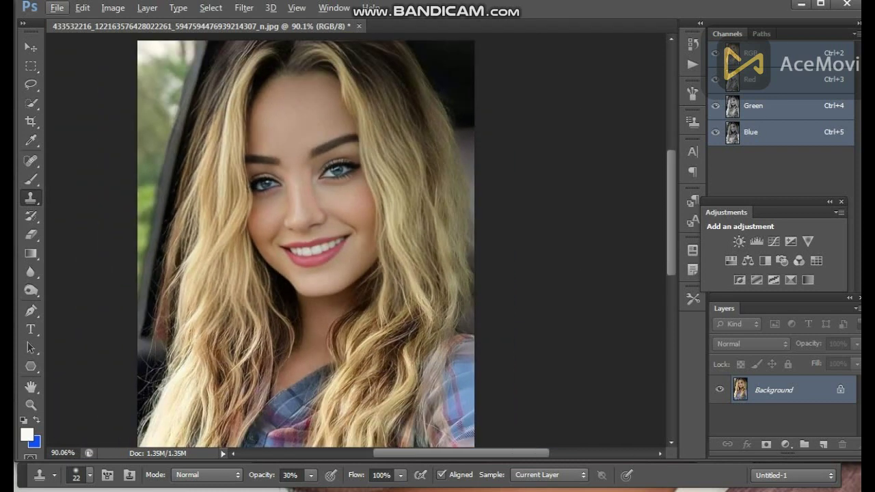
- Save the retouched portrait
{"action": "key", "text": "ctrl+s"}
{"action": "key", "text": "Return"}
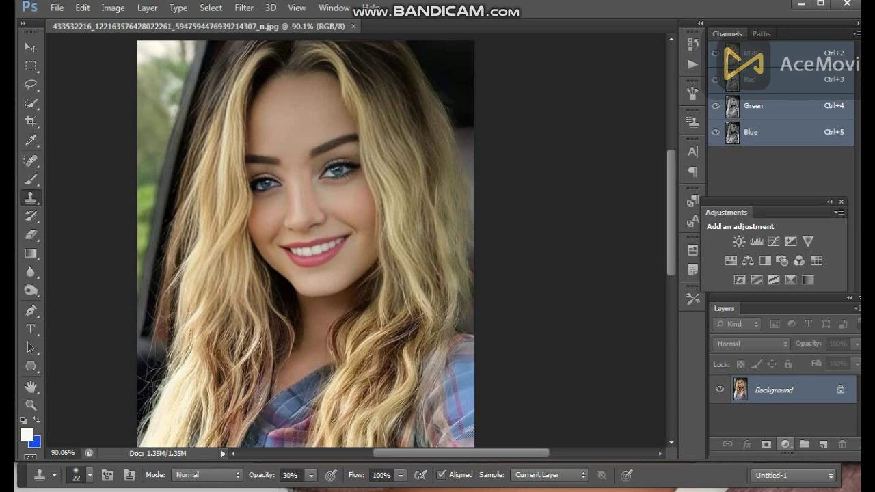
- Brighten the portrait with a Curves adjustment raising input 128 to output 156, and merge the visible layers
{"action": "left_click", "coordinate": [785, 444]}
{"action": "left_click", "coordinate": [817, 223]}
{"action": "left_click_drag", "start_coordinate": [666, 170], "coordinate": [666, 158]}
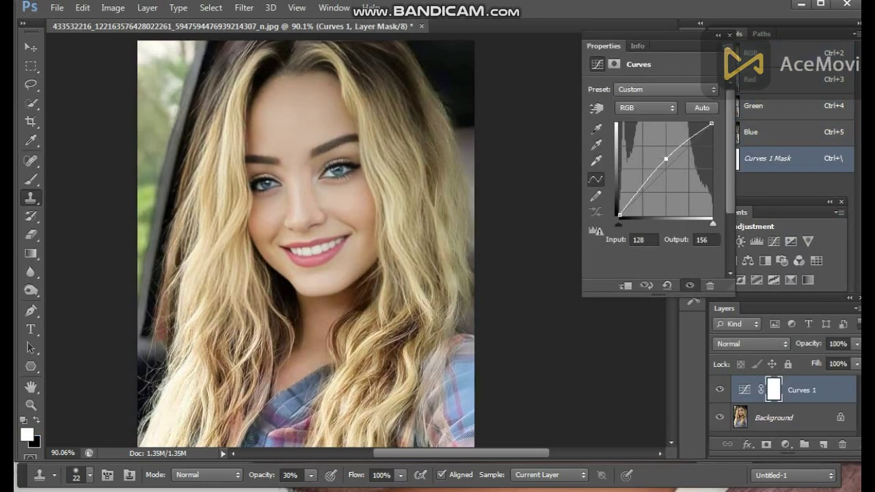
{"action": "left_click", "coordinate": [729, 34]}
{"action": "left_click", "coordinate": [146, 8]}
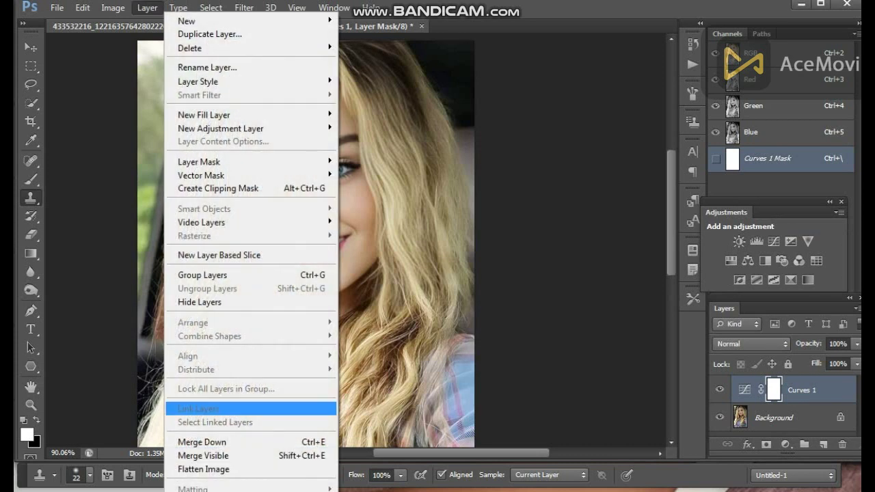
{"action": "left_click", "coordinate": [198, 455]}
- Examine the brightened face and nose up close, switching between the Brush and the Clone Stamp tool
{"action": "scroll", "coordinate": [383, 269], "scroll_direction": "up", "scroll_amount": 3}
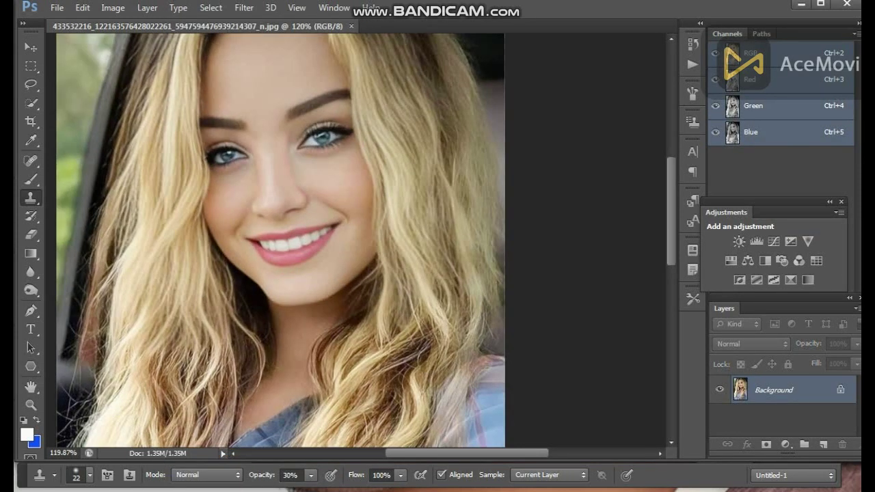
{"action": "scroll", "coordinate": [314, 266], "scroll_direction": "up", "scroll_amount": 1}
{"action": "key", "text": "b"}
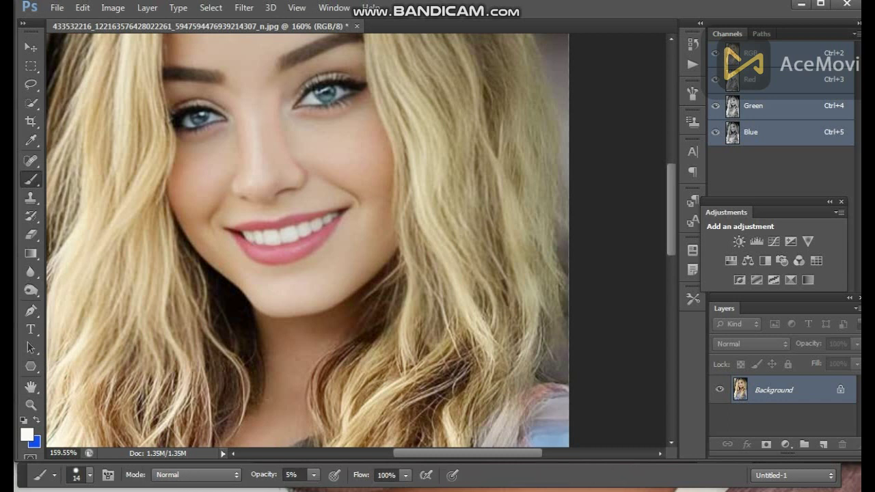
{"action": "scroll", "coordinate": [293, 170], "scroll_direction": "down", "scroll_amount": 1}
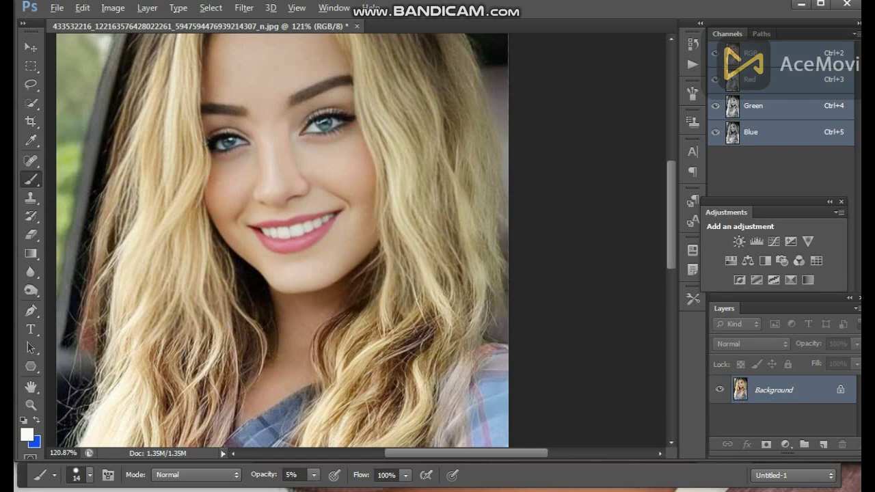
{"action": "left_click", "coordinate": [30, 197]}
{"action": "scroll", "coordinate": [352, 156], "scroll_direction": "up", "scroll_amount": 5}
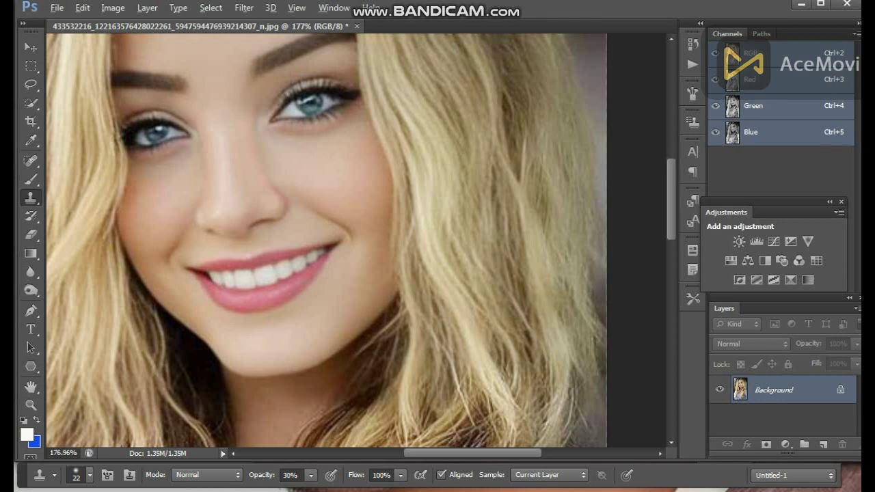
{"action": "scroll", "coordinate": [249, 220], "scroll_direction": "down", "scroll_amount": 5}
- Save the portrait, and blend the skin along the nose bridge with the Clone Stamp at 30% opacity
{"action": "key", "text": "ctrl+s"}
{"action": "scroll", "coordinate": [288, 264], "scroll_direction": "up", "scroll_amount": 4}
{"action": "scroll", "coordinate": [246, 239], "scroll_direction": "up", "scroll_amount": 2}
{"action": "left_click_drag", "start_coordinate": [203, 155], "coordinate": [204, 193]}
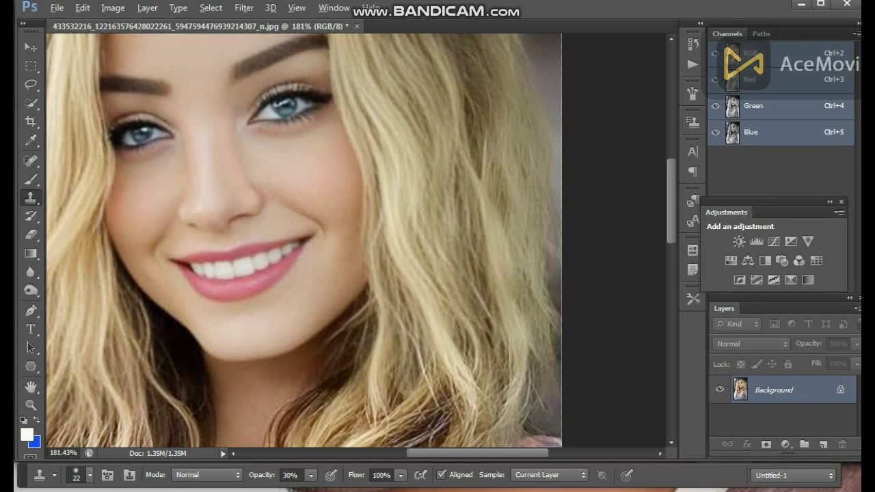
{"action": "scroll", "coordinate": [263, 198], "scroll_direction": "down", "scroll_amount": 5}
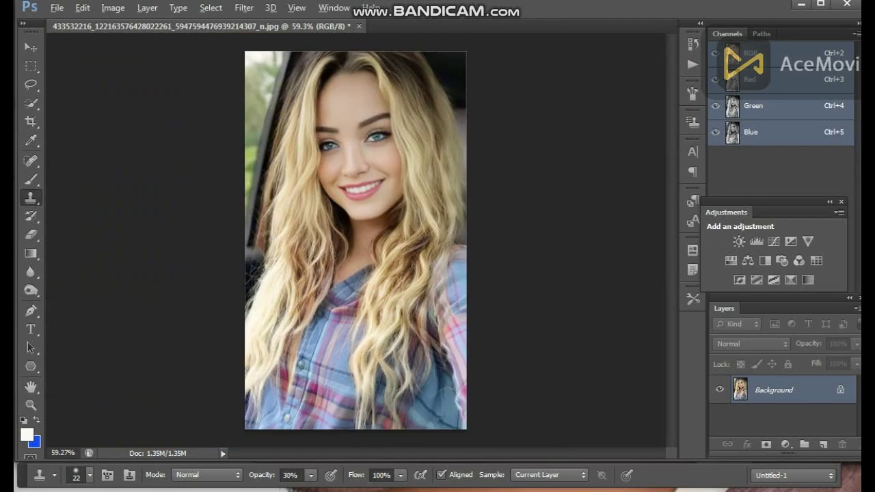
- Add a Color Balance adjustment with midtone Yellow–Blue at -2 and slight shifts of the Cyan–Red and Magenta–Green balance
{"action": "left_click", "coordinate": [748, 260]}
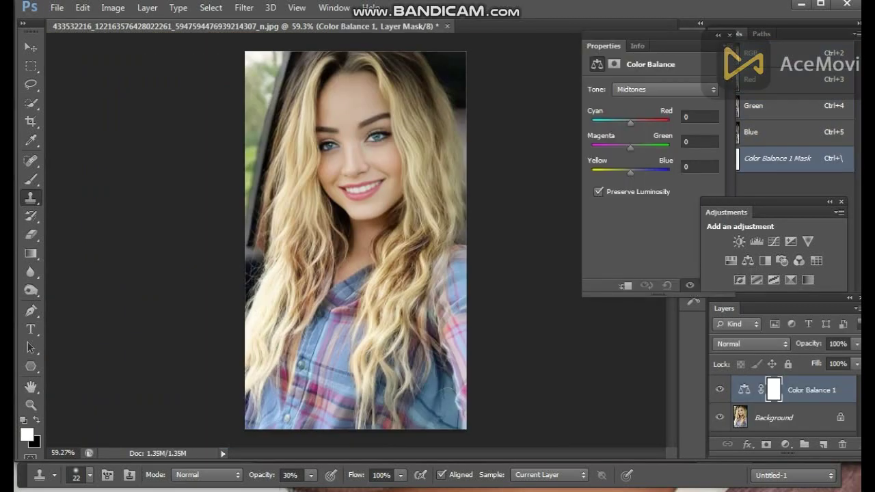
{"action": "left_click_drag", "start_coordinate": [630, 173], "coordinate": [630, 172]}
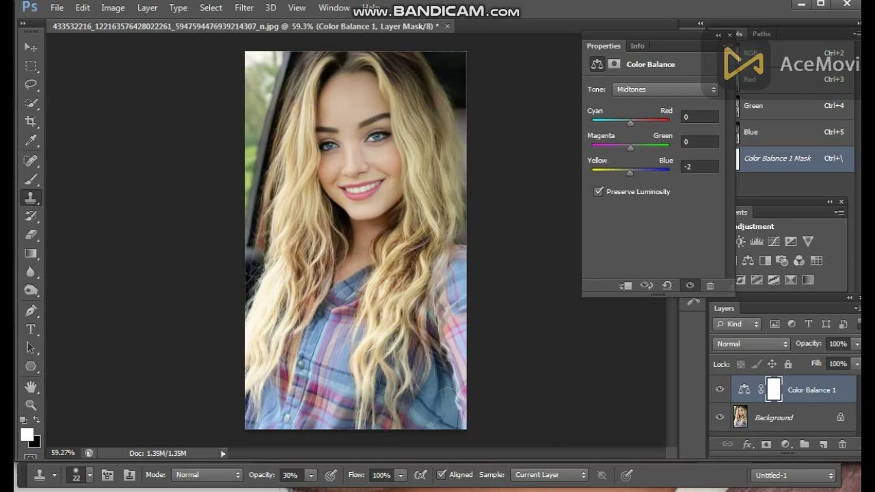
{"action": "left_click_drag", "start_coordinate": [630, 123], "coordinate": [627, 147]}
{"action": "left_click", "coordinate": [729, 34]}
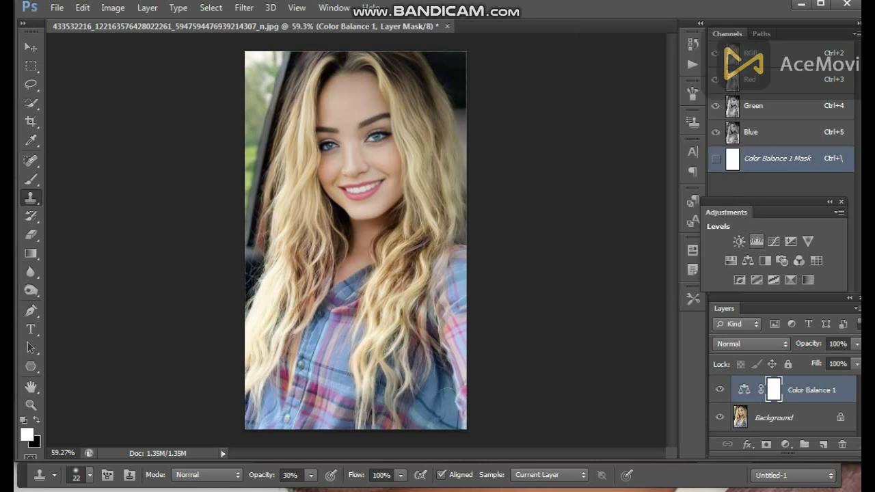
- Add a Levels adjustment with input levels 27, 1.35 and 228, and merge the visible layers
{"action": "left_click", "coordinate": [756, 241]}
{"action": "left_click_drag", "start_coordinate": [663, 192], "coordinate": [619, 192]}
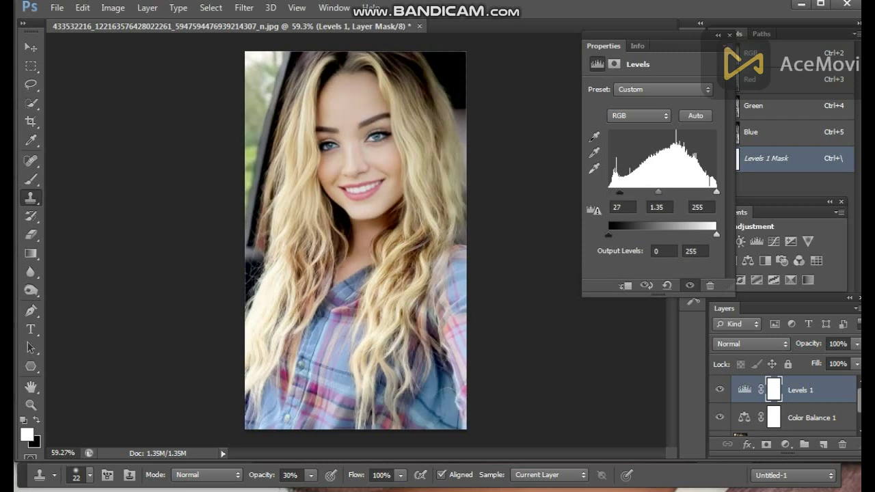
{"action": "left_click_drag", "start_coordinate": [716, 192], "coordinate": [705, 192]}
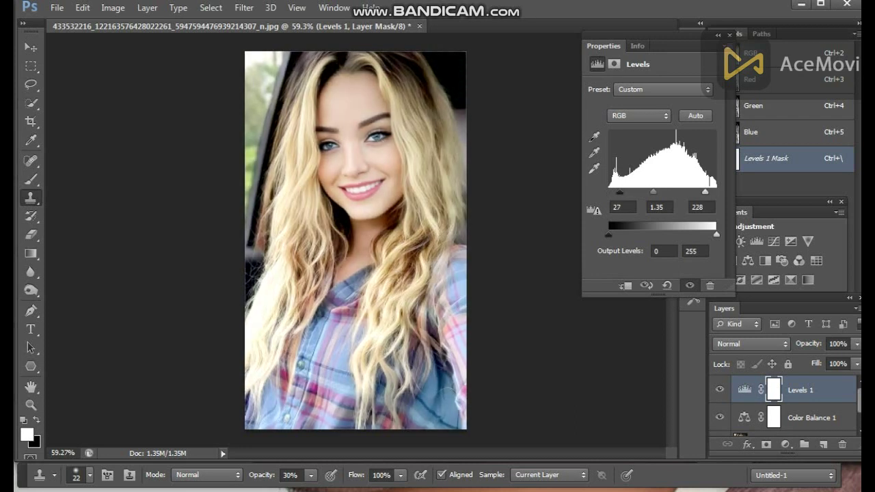
{"action": "left_click", "coordinate": [730, 34]}
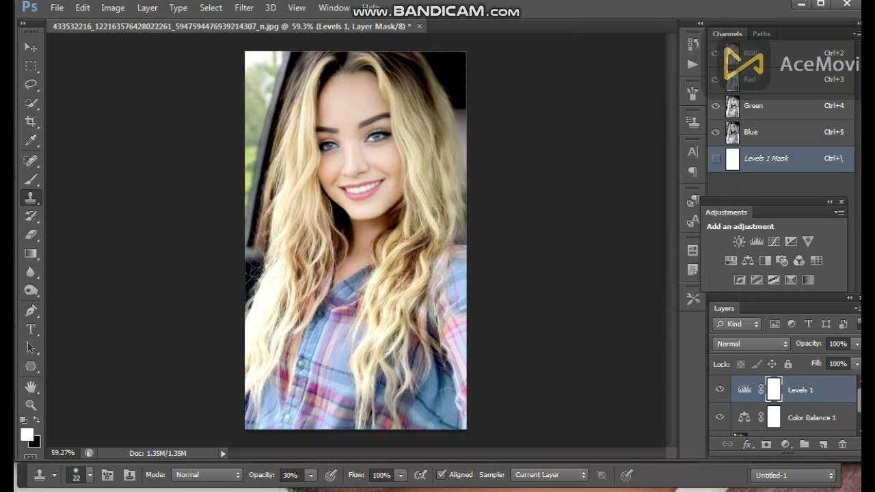
{"action": "left_click", "coordinate": [147, 8]}
{"action": "left_click", "coordinate": [229, 455]}
- Rotate the portrait 90° counterclockwise and duplicate the Background layer
{"action": "scroll", "coordinate": [365, 246], "scroll_direction": "up", "scroll_amount": 3}
{"action": "scroll", "coordinate": [365, 249], "scroll_direction": "up", "scroll_amount": 3}
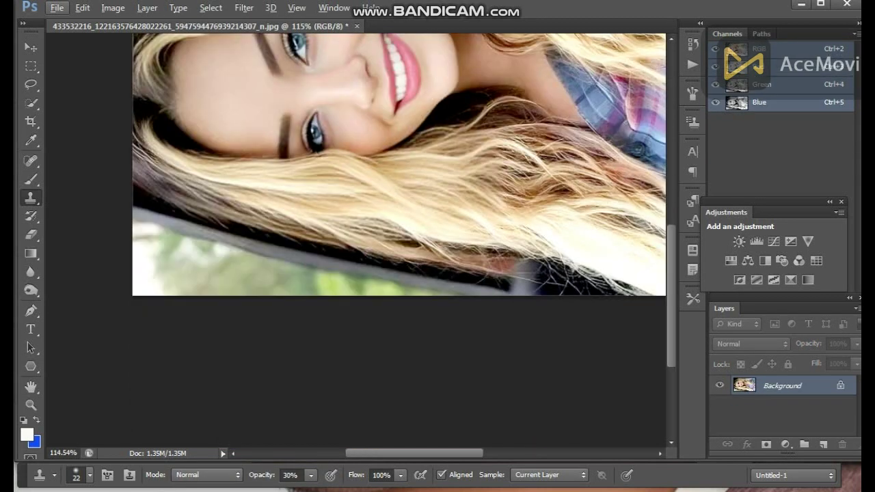
{"action": "scroll", "coordinate": [355, 188], "scroll_direction": "up", "scroll_amount": 2}
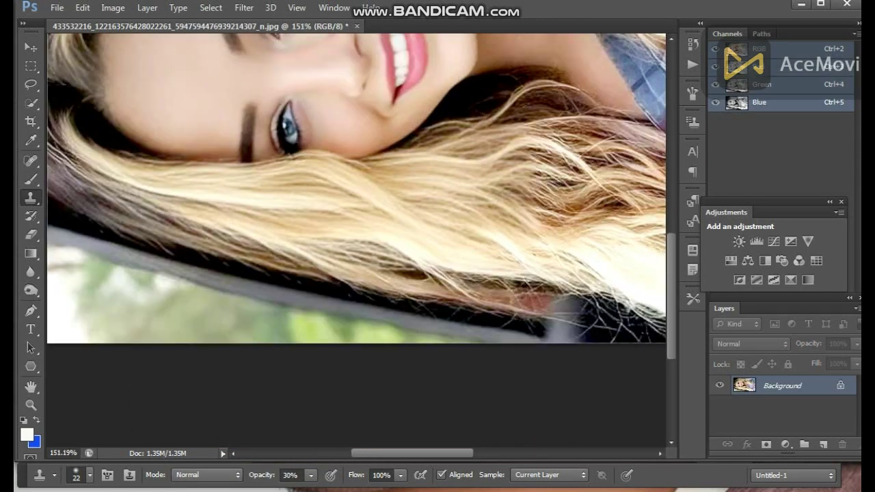
{"action": "left_click_drag", "start_coordinate": [355, 188], "coordinate": [319, 376]}
{"action": "left_click_drag", "start_coordinate": [793, 386], "coordinate": [823, 444]}
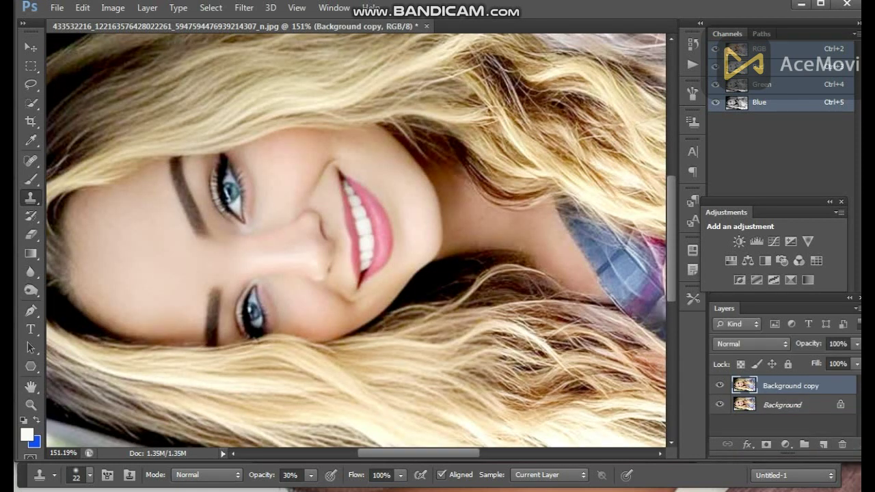
- Switch to the Brush tool and set the foreground colour to brown #95623d
{"action": "left_click", "coordinate": [30, 179]}
{"action": "scroll", "coordinate": [291, 307], "scroll_direction": "up", "scroll_amount": 4}
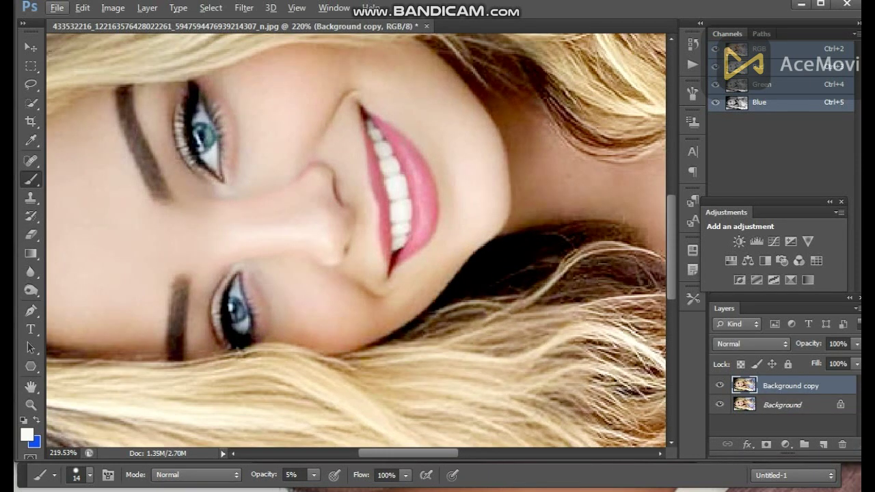
{"action": "left_click", "coordinate": [27, 435]}
{"action": "left_click", "coordinate": [620, 287]}
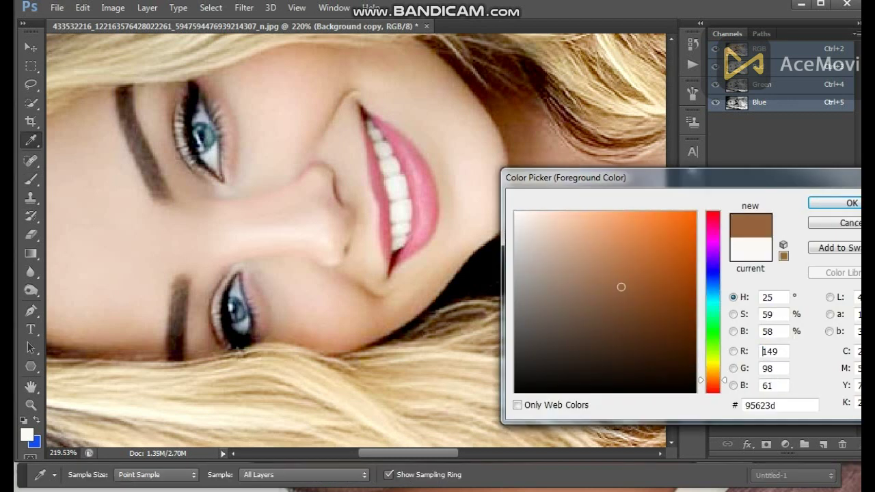
{"action": "key", "text": "Return"}
- Set the brush to 8% opacity and 11 px, and paint a faint brown contour along the edge of the chin
{"action": "scroll", "coordinate": [356, 239], "scroll_direction": "up", "scroll_amount": 2}
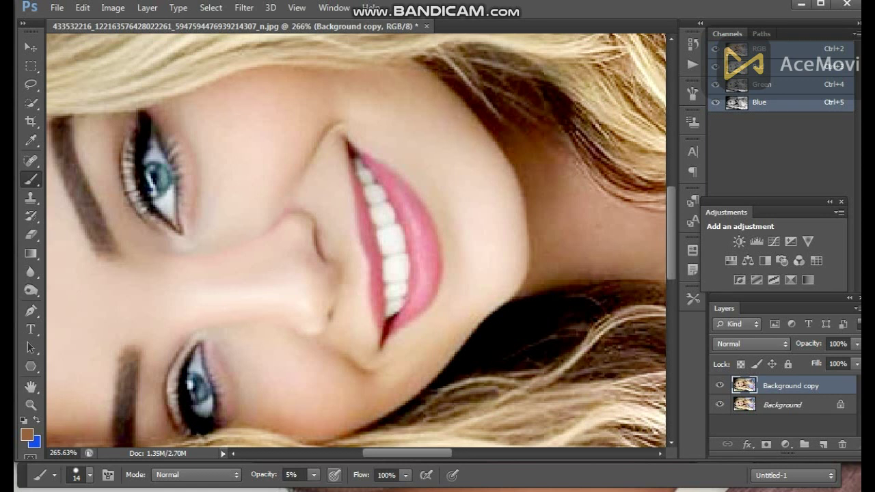
{"action": "left_click", "coordinate": [314, 475]}
{"action": "left_click_drag", "start_coordinate": [313, 490], "coordinate": [318, 489]}
{"action": "left_click", "coordinate": [313, 475]}
{"action": "left_click_drag", "start_coordinate": [314, 490], "coordinate": [311, 489]}
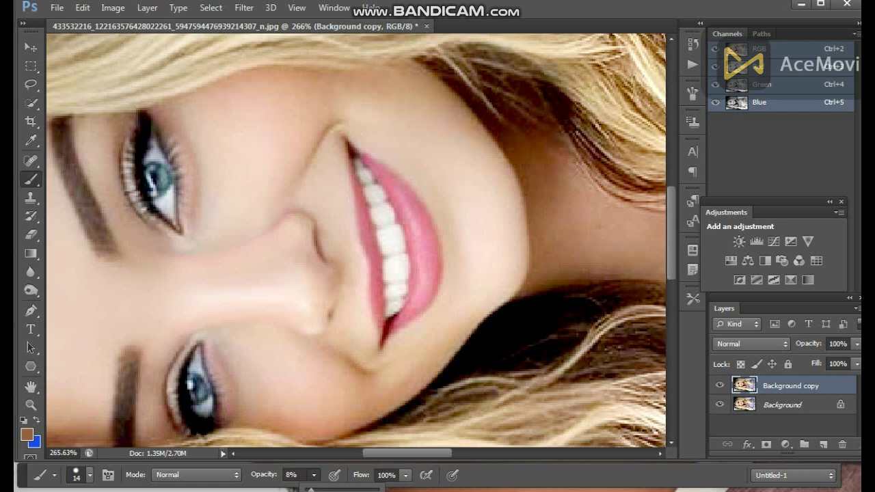
{"action": "right_click", "coordinate": [481, 101]}
{"action": "left_click_drag", "start_coordinate": [502, 135], "coordinate": [500, 136]}
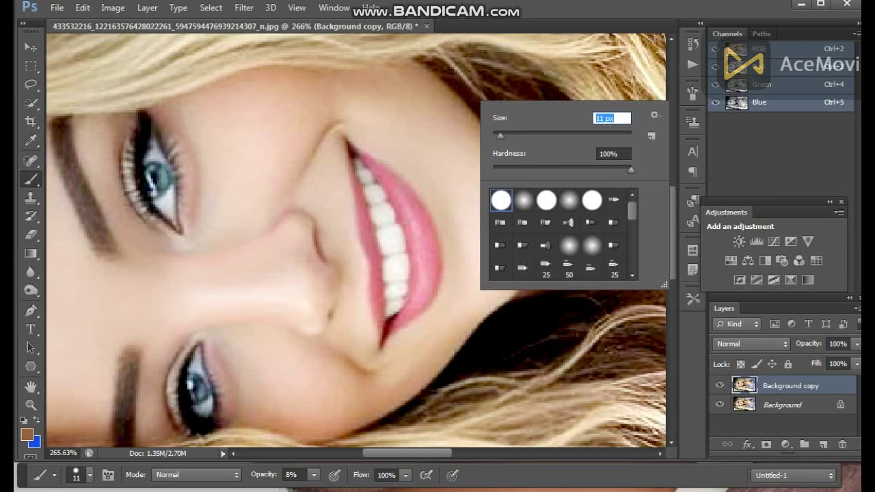
{"action": "key", "text": "Return"}
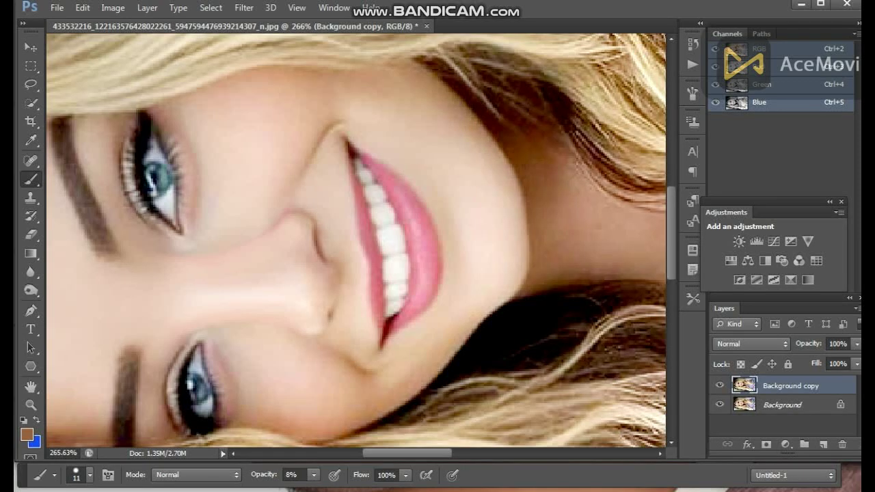
{"action": "mouse_move", "coordinate": [514, 239]}
{"action": "left_mouse_down"}
{"action": "mouse_move", "coordinate": [512, 265]}
{"action": "mouse_move", "coordinate": [476, 313]}
{"action": "left_mouse_up"}
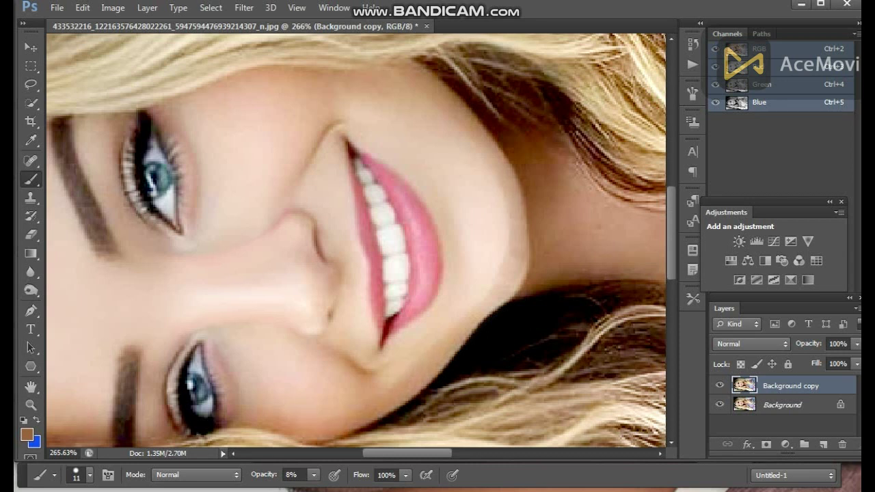
{"action": "left_click_drag", "start_coordinate": [509, 225], "coordinate": [451, 214]}
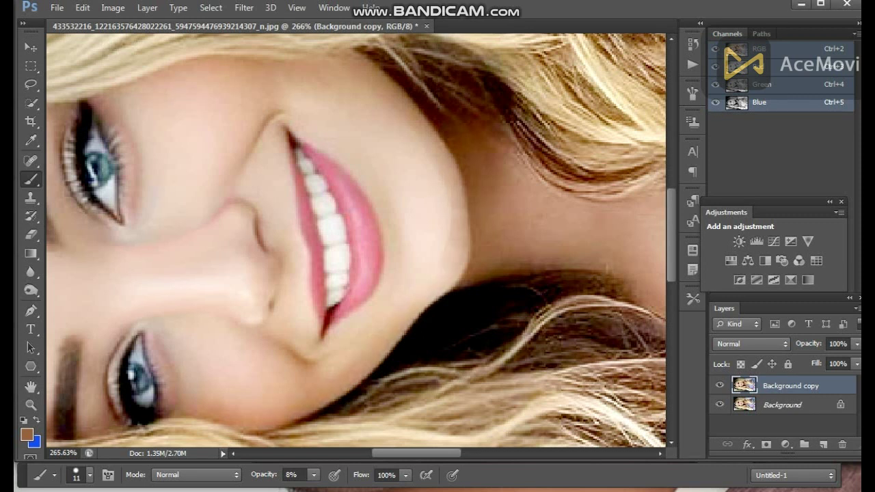
- Set the foreground colour to dark grey #282725 and the brush size to 3 px
{"action": "key", "text": "i"}
{"action": "left_click", "coordinate": [27, 434]}
{"action": "left_click", "coordinate": [525, 364]}
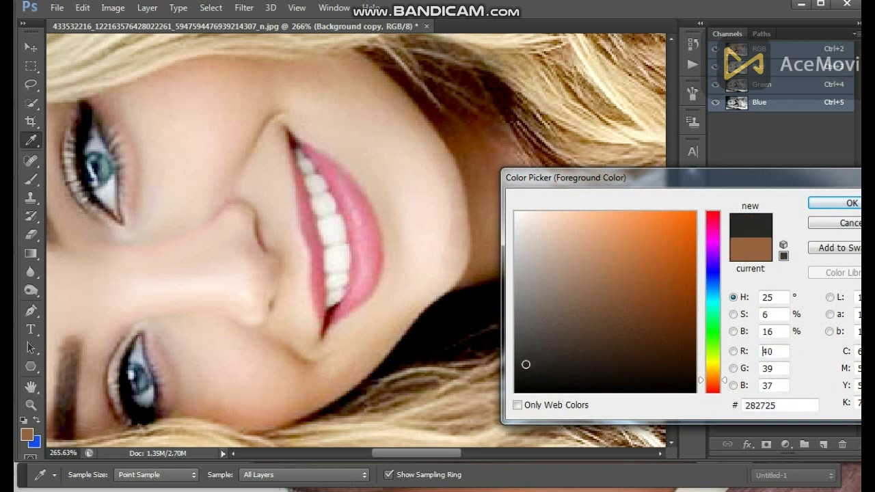
{"action": "key", "text": "Return"}
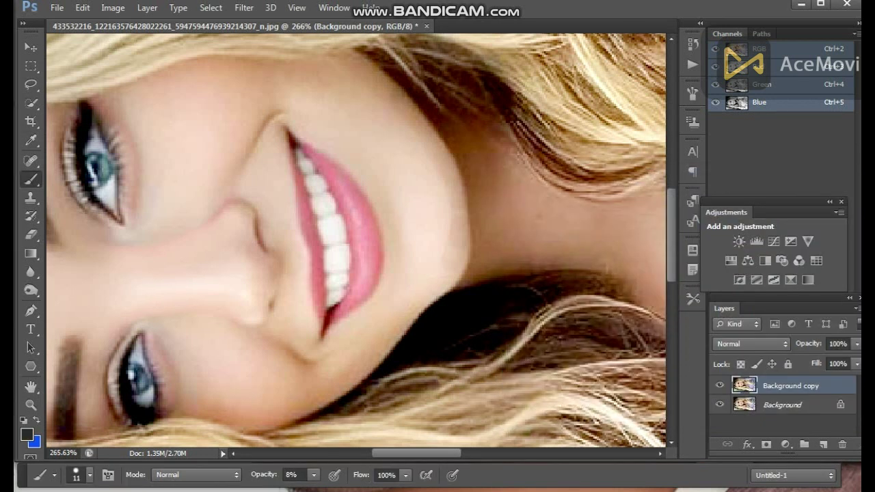
{"action": "right_click", "coordinate": [481, 148]}
{"action": "left_click_drag", "start_coordinate": [501, 184], "coordinate": [498, 184]}
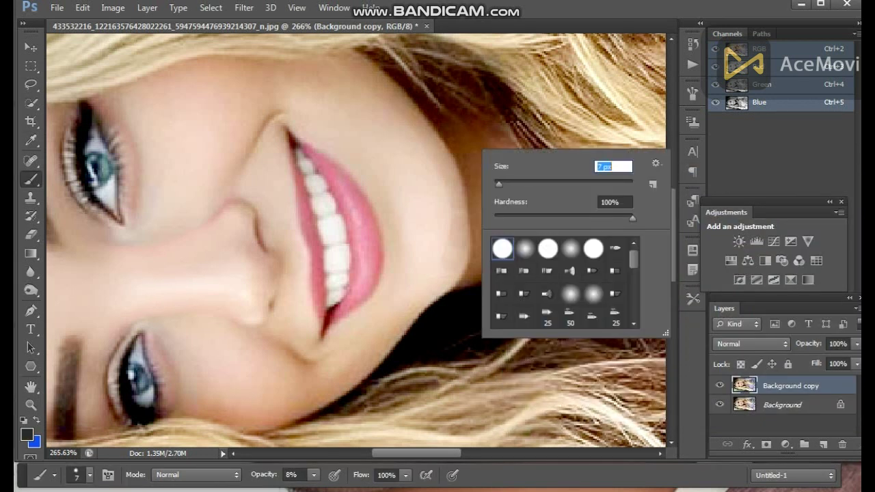
{"action": "key", "text": "Down"}
{"action": "key", "text": "Down"}
{"action": "key", "text": "Down"}
{"action": "key", "text": "Down"}
{"action": "key", "text": "Return"}
- Paint faint dark grey strokes along the chin and jaw edge with the 3 px brush at 8% opacity
{"action": "scroll", "coordinate": [484, 251], "scroll_direction": "up", "scroll_amount": 6}
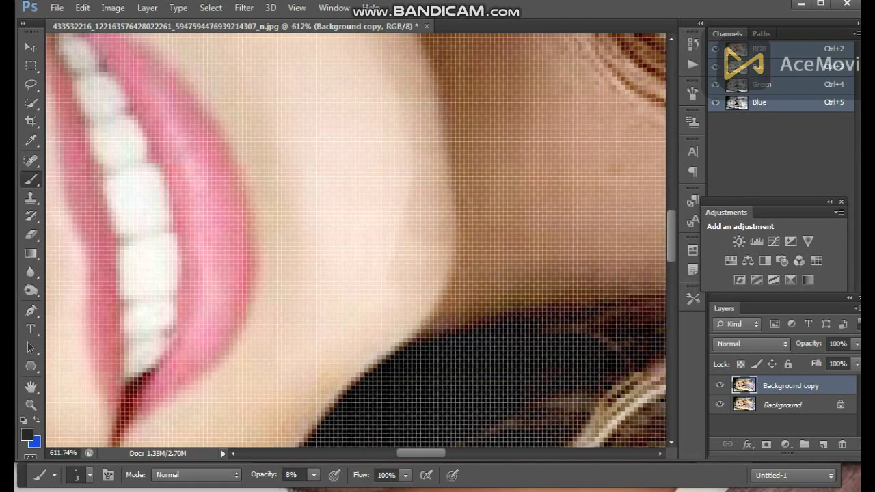
{"action": "scroll", "coordinate": [481, 261], "scroll_direction": "down", "scroll_amount": 2}
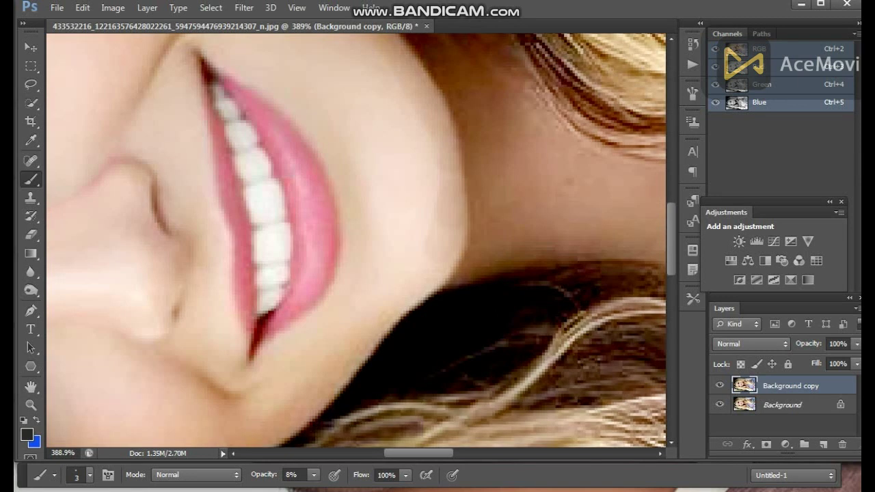
{"action": "scroll", "coordinate": [481, 205], "scroll_direction": "up", "scroll_amount": 1}
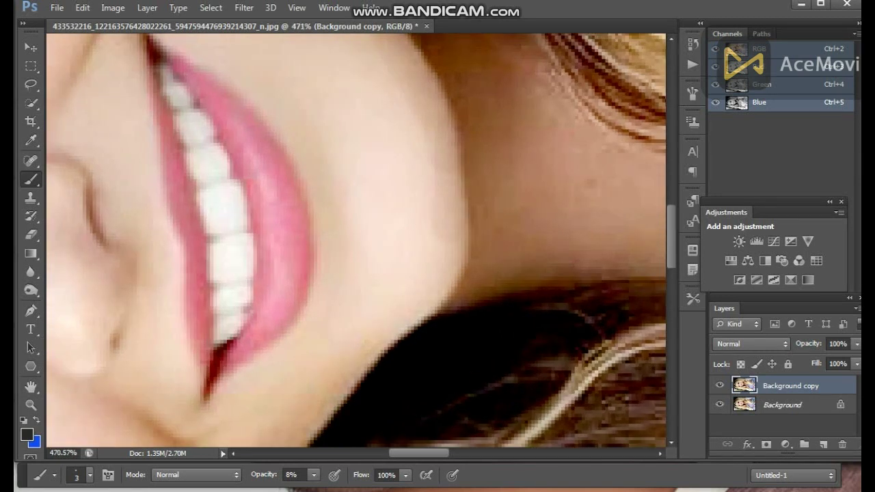
{"action": "scroll", "coordinate": [355, 239], "scroll_direction": "up", "scroll_amount": 2}
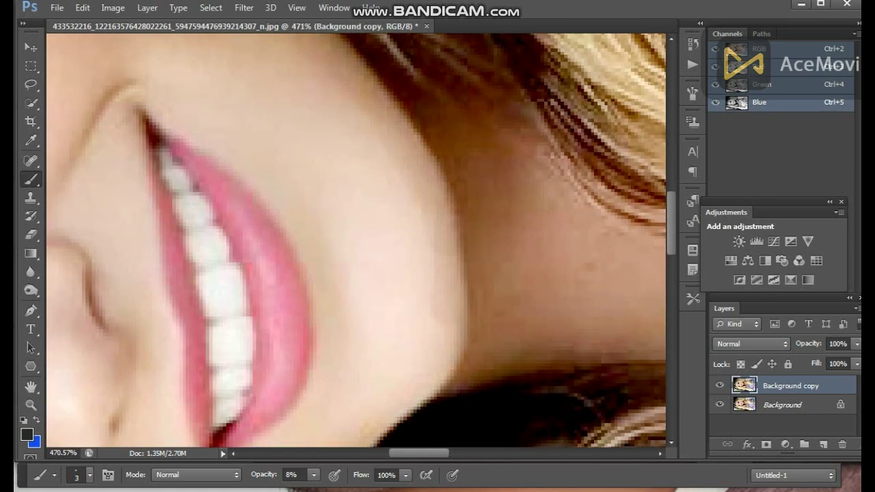
{"action": "left_click_drag", "start_coordinate": [410, 273], "coordinate": [357, 231]}
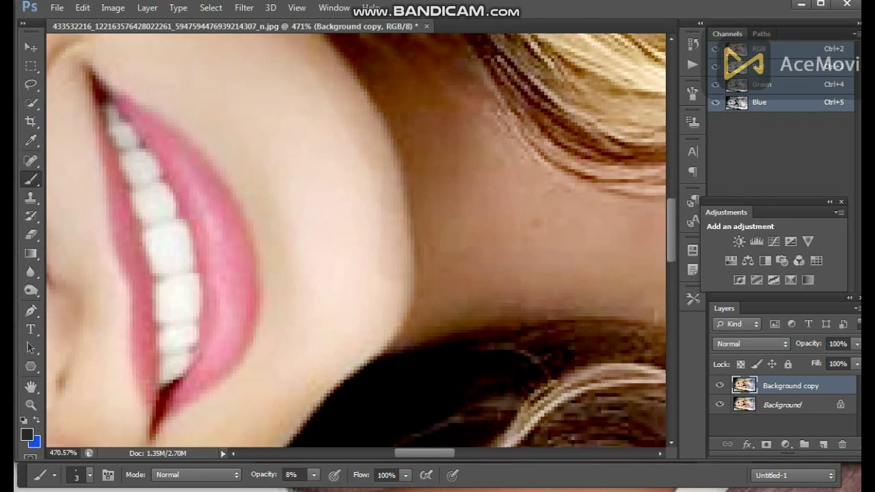
{"action": "mouse_move", "coordinate": [355, 274]}
{"action": "left_mouse_down"}
{"action": "mouse_move", "coordinate": [368, 218]}
{"action": "mouse_move", "coordinate": [416, 226]}
{"action": "mouse_move", "coordinate": [415, 243]}
{"action": "left_mouse_up"}
{"action": "left_click_drag", "start_coordinate": [414, 198], "coordinate": [415, 214]}
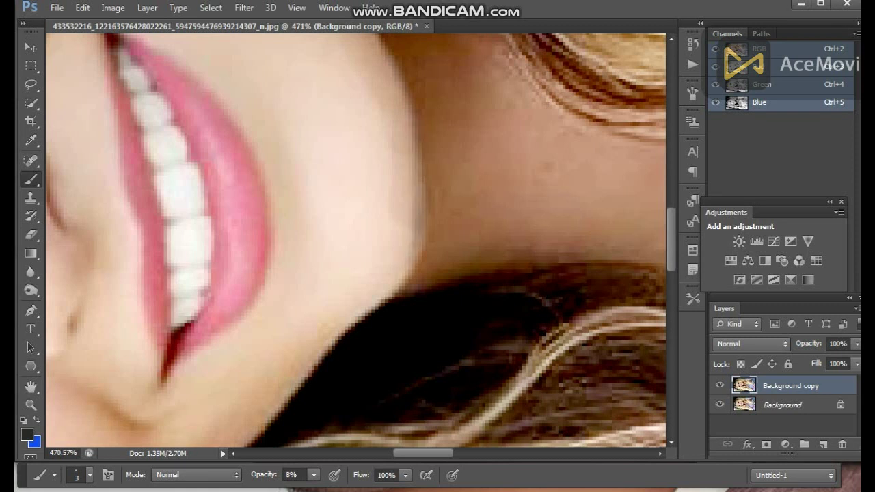
{"action": "scroll", "coordinate": [415, 226], "scroll_direction": "down", "scroll_amount": 1}
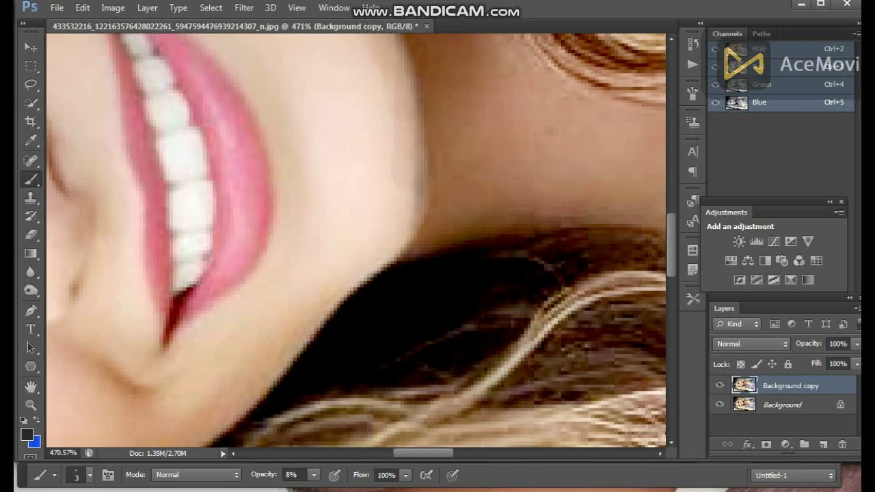
- Set the foreground colour to a light beige skin tone and the brush size to 8 px
{"action": "scroll", "coordinate": [417, 277], "scroll_direction": "down", "scroll_amount": 6}
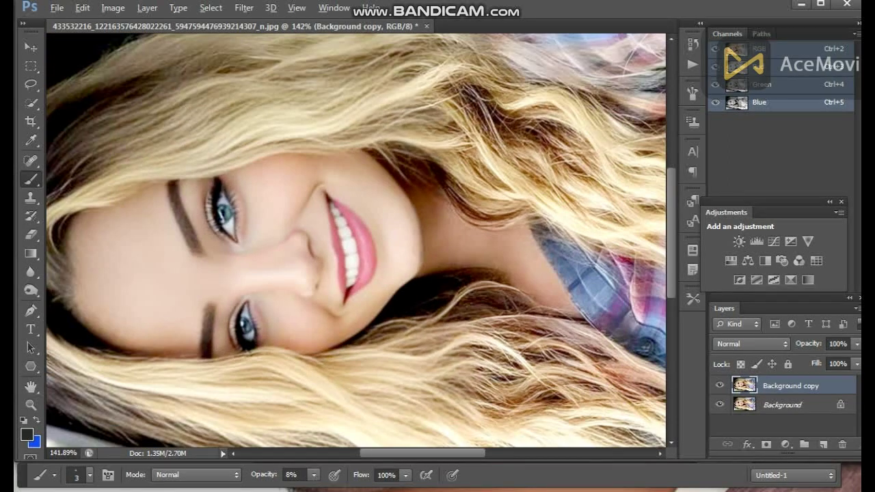
{"action": "left_click", "coordinate": [27, 434]}
{"action": "left_click", "coordinate": [552, 227]}
{"action": "left_click", "coordinate": [852, 203]}
{"action": "key", "text": "b"}
{"action": "scroll", "coordinate": [403, 280], "scroll_direction": "up", "scroll_amount": 3}
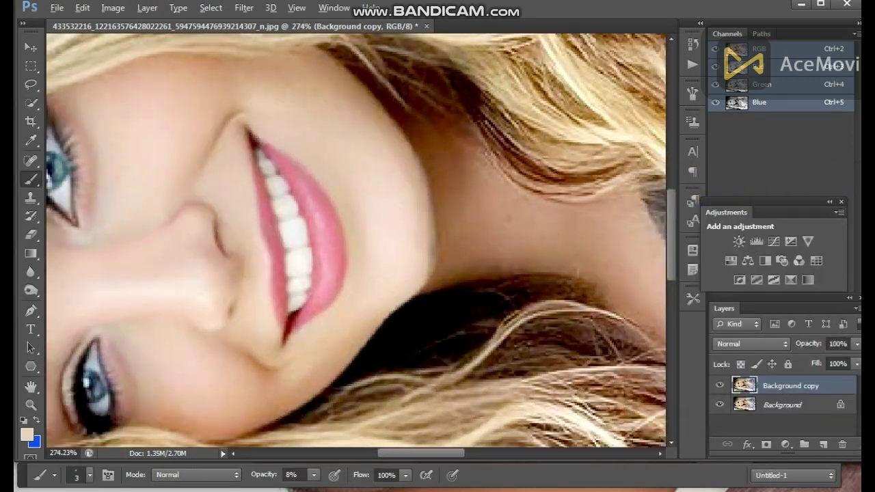
{"action": "right_click", "coordinate": [443, 170]}
{"action": "left_click_drag", "start_coordinate": [456, 204], "coordinate": [459, 204]}
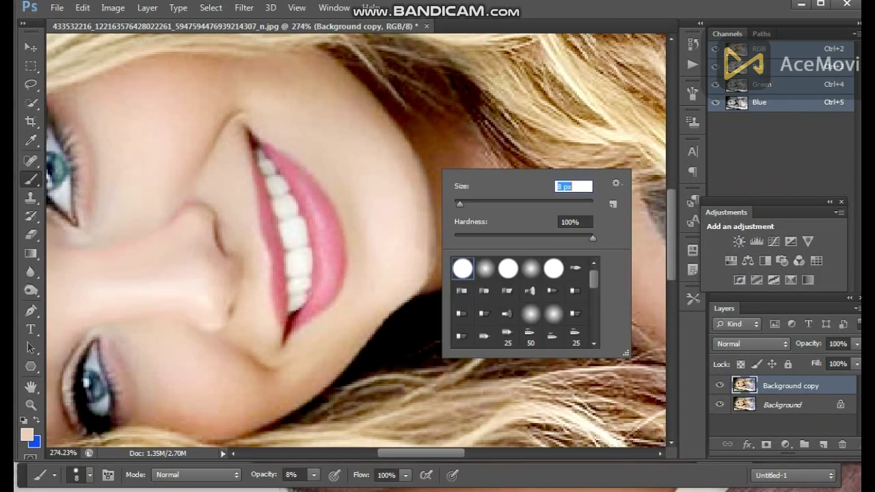
{"action": "key", "text": "Return"}
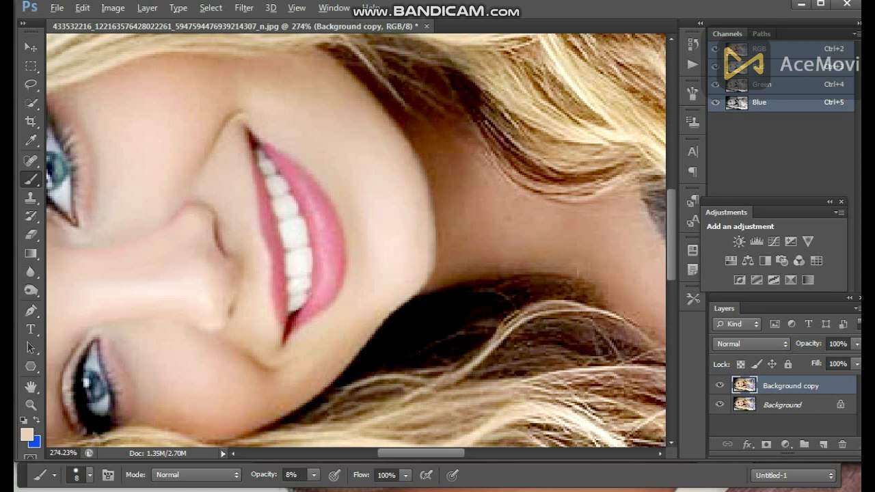
- Fit the portrait in the window and merge the visible layers
{"action": "key", "text": "ctrl+0"}
{"action": "left_click", "coordinate": [147, 8]}
{"action": "left_click", "coordinate": [203, 455]}
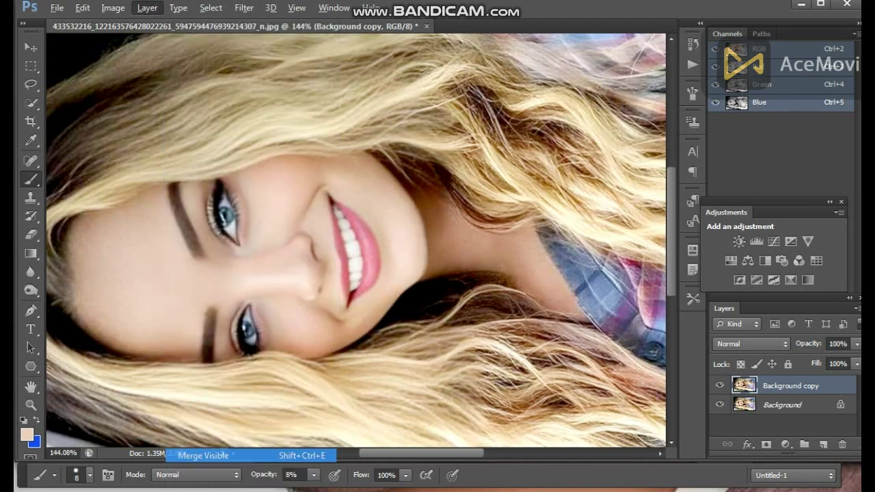
- Select the chin and neck with Quick Selection, apply the Remove Grain filter to them, and deselect
{"action": "left_click", "coordinate": [31, 103]}
{"action": "left_click_drag", "start_coordinate": [355, 183], "coordinate": [369, 308]}
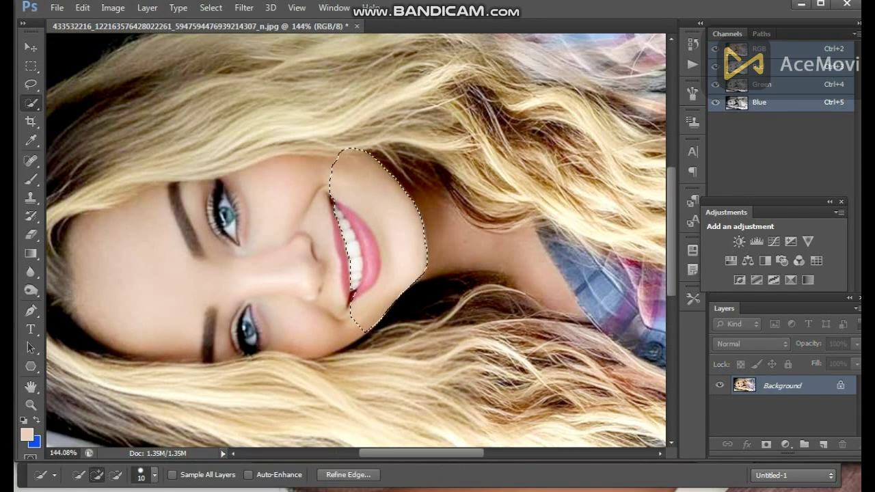
{"action": "left_click_drag", "start_coordinate": [427, 243], "coordinate": [529, 280]}
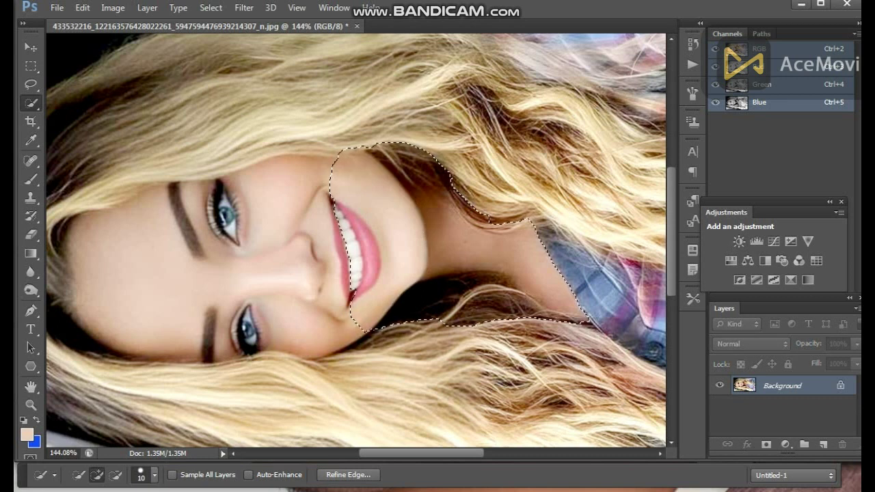
{"action": "key", "text": "ctrl+alt+f"}
{"action": "left_click_drag", "start_coordinate": [254, 195], "coordinate": [185, 137]}
{"action": "key", "text": "Return"}
{"action": "key", "text": "ctrl+d"}
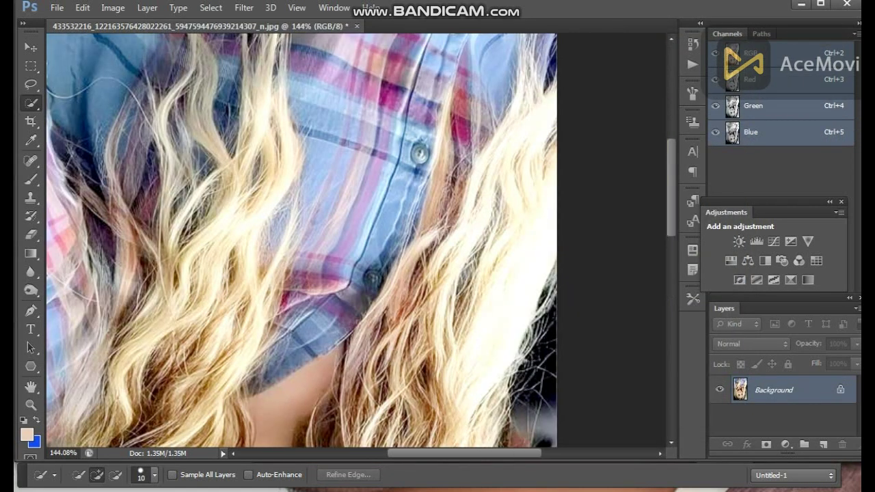
- Return the portrait to upright orientation, select the face from the eyebrows to the chin, and trim the brow area with the Lasso
{"action": "scroll", "coordinate": [342, 240], "scroll_direction": "down", "scroll_amount": 8}
{"action": "scroll", "coordinate": [341, 240], "scroll_direction": "up", "scroll_amount": 4}
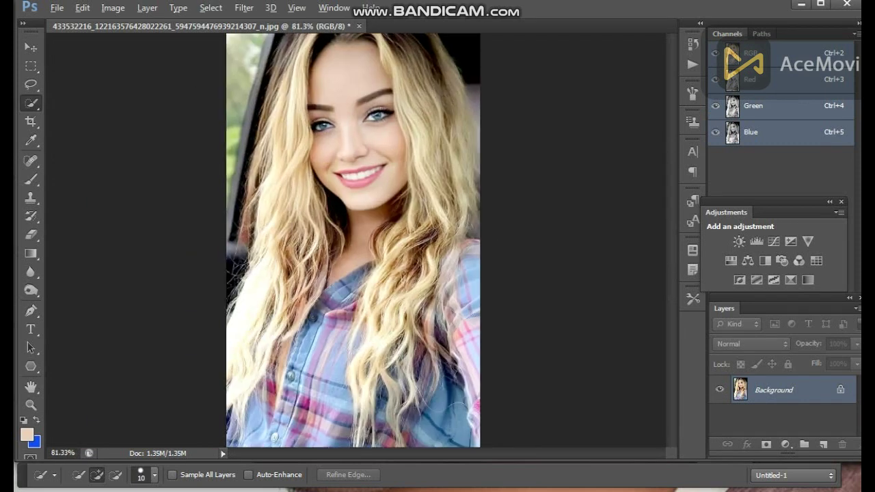
{"action": "scroll", "coordinate": [342, 239], "scroll_direction": "up", "scroll_amount": 3}
{"action": "key", "text": "ctrl+z"}
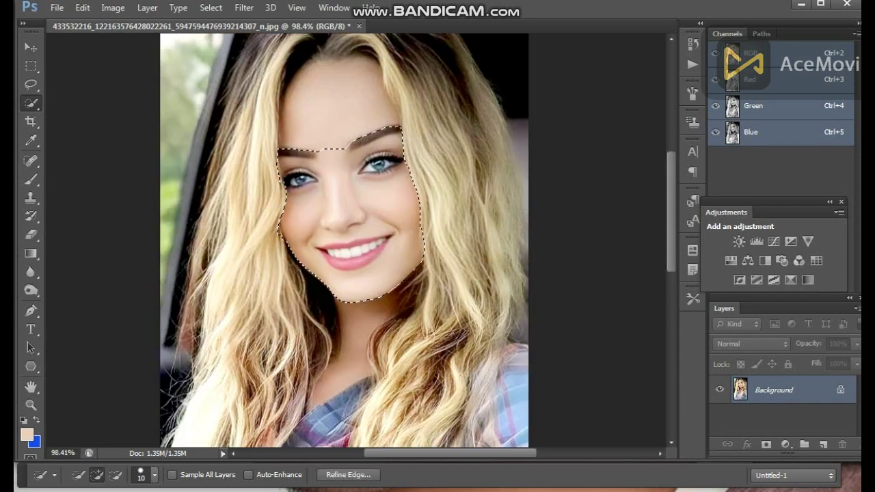
{"action": "left_click", "coordinate": [31, 85]}
{"action": "key", "text": "alt"}
{"action": "mouse_move", "coordinate": [409, 160]}
{"action": "left_mouse_down"}
{"action": "mouse_move", "coordinate": [368, 183]}
{"action": "mouse_move", "coordinate": [311, 187]}
{"action": "mouse_move", "coordinate": [277, 148]}
{"action": "mouse_move", "coordinate": [415, 116]}
{"action": "left_mouse_up"}
- Apply the Remove Grain filter to the selected face with Noise Reduction set to 37%
{"action": "key", "text": "ctrl+alt+f"}
{"action": "left_click_drag", "start_coordinate": [551, 137], "coordinate": [551, 274]}
{"action": "left_click_drag", "start_coordinate": [184, 136], "coordinate": [188, 136]}
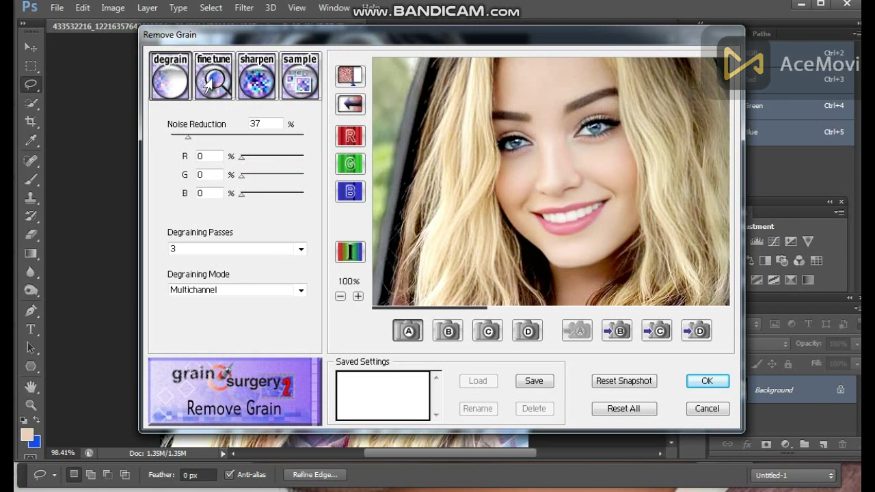
{"action": "key", "text": "Return"}
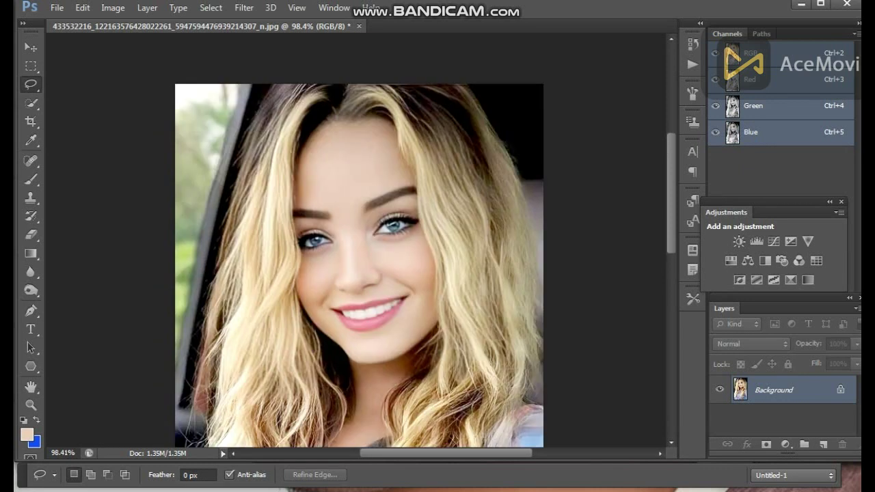
- Select the forehead with Quick Selection, subtract the hair and eyebrows with the Lasso, and clear the selection
{"action": "left_click", "coordinate": [31, 103]}
{"action": "left_click_drag", "start_coordinate": [333, 131], "coordinate": [356, 170]}
{"action": "key", "text": "l"}
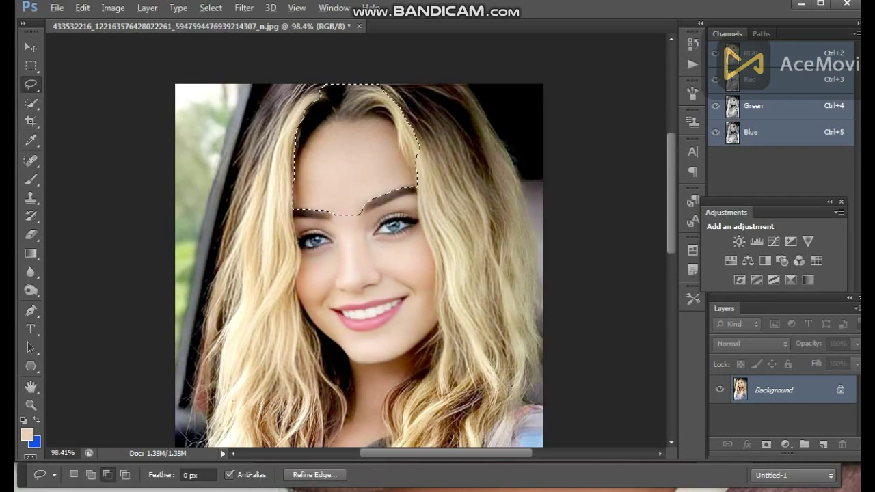
{"action": "mouse_move", "coordinate": [422, 179]}
{"action": "left_mouse_down"}
{"action": "mouse_move", "coordinate": [392, 126]}
{"action": "mouse_move", "coordinate": [346, 116]}
{"action": "mouse_move", "coordinate": [273, 154]}
{"action": "mouse_move", "coordinate": [445, 84]}
{"action": "mouse_move", "coordinate": [423, 179]}
{"action": "mouse_move", "coordinate": [345, 208]}
{"action": "mouse_move", "coordinate": [304, 208]}
{"action": "mouse_move", "coordinate": [273, 270]}
{"action": "mouse_move", "coordinate": [280, 273]}
{"action": "left_mouse_up"}
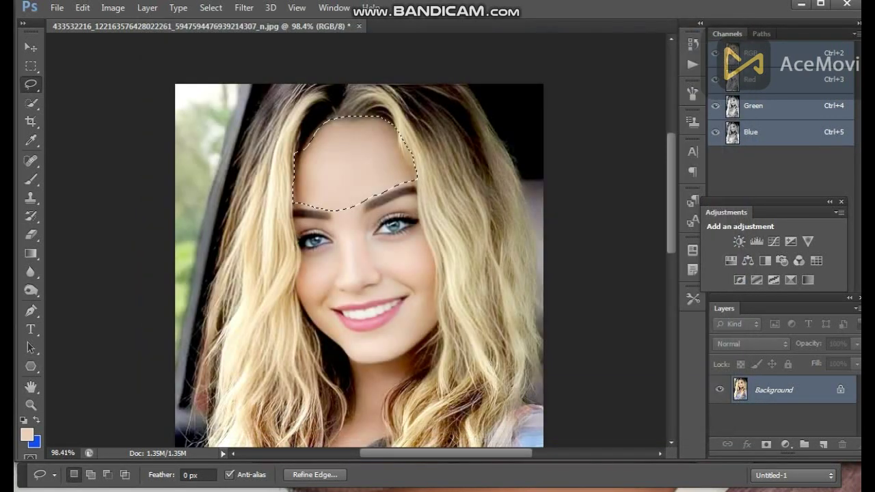
{"action": "key", "text": "ctrl+d"}
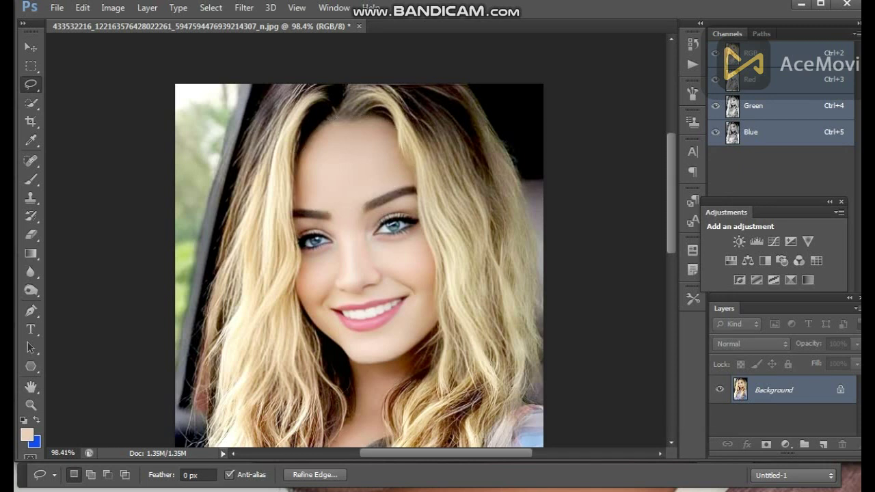
- Save the retouched portrait over its JPG file
{"action": "scroll", "coordinate": [356, 240], "scroll_direction": "down", "scroll_amount": 5}
{"action": "scroll", "coordinate": [383, 236], "scroll_direction": "down", "scroll_amount": 2}
{"action": "key", "text": "ctrl+s"}
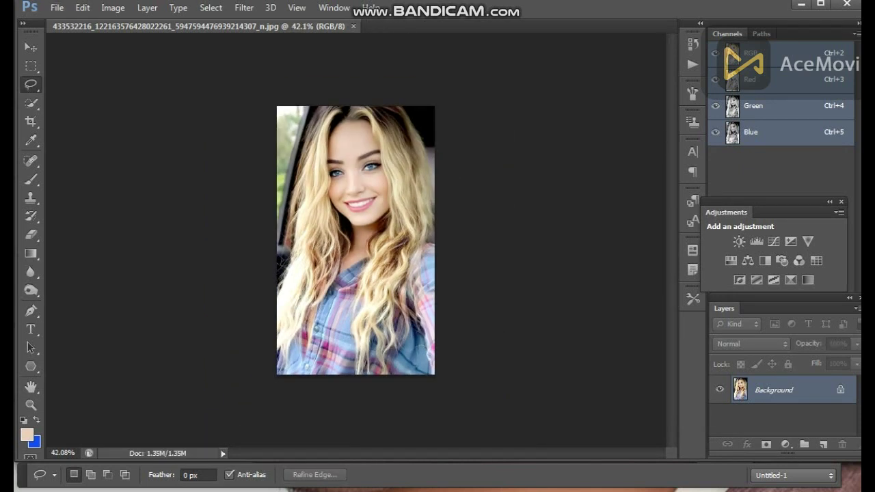
- Select the plaid shirt with Quick Selection, set its midtone Color Balance to +100 blue, and deselect
{"action": "scroll", "coordinate": [390, 235], "scroll_direction": "up", "scroll_amount": 6}
{"action": "left_click", "coordinate": [30, 104]}
{"action": "mouse_move", "coordinate": [345, 404]}
{"action": "left_mouse_down"}
{"action": "mouse_move", "coordinate": [333, 362]}
{"action": "mouse_move", "coordinate": [290, 403]}
{"action": "left_mouse_up"}
{"action": "mouse_move", "coordinate": [472, 328]}
{"action": "left_mouse_down"}
{"action": "mouse_move", "coordinate": [473, 397]}
{"action": "mouse_move", "coordinate": [455, 423]}
{"action": "left_mouse_up"}
{"action": "left_click_drag", "start_coordinate": [473, 308], "coordinate": [471, 274]}
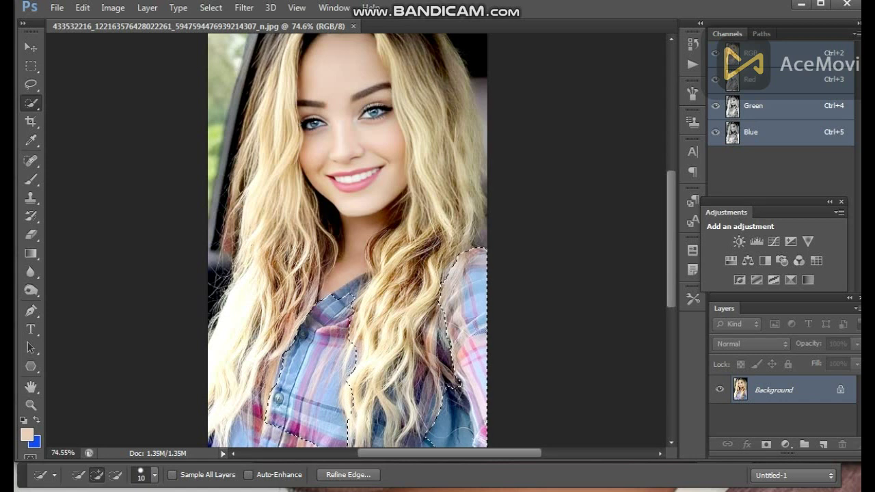
{"action": "key", "text": "ctrl+b"}
{"action": "left_click_drag", "start_coordinate": [655, 144], "coordinate": [725, 143]}
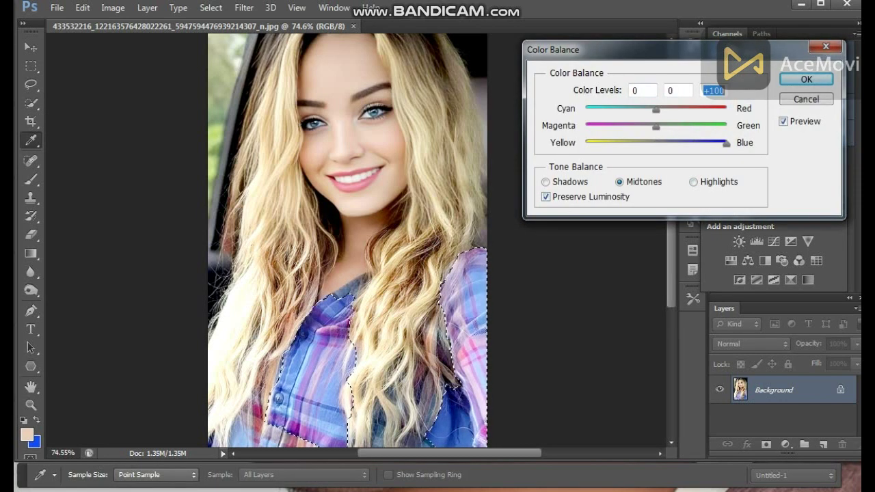
{"action": "key", "text": "Return"}
{"action": "key", "text": "ctrl+d"}
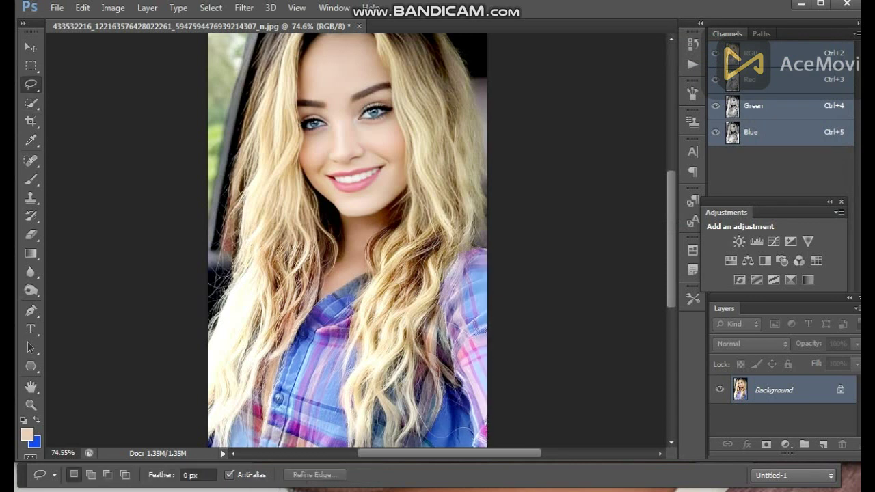